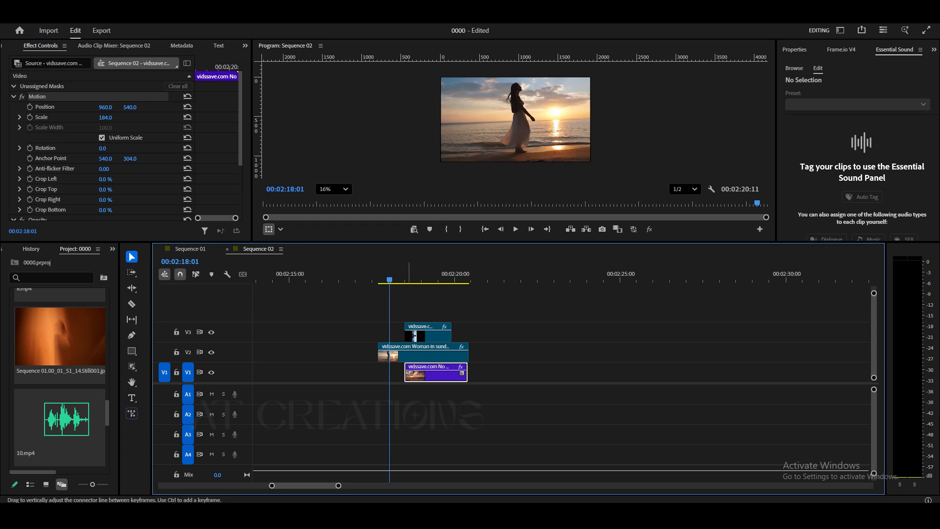
# - Extend the start of the beach background clip on V1 about 2 seconds earlier and play back the opening
pyautogui.moveTo(405, 372); pyautogui.dragTo(339, 372)
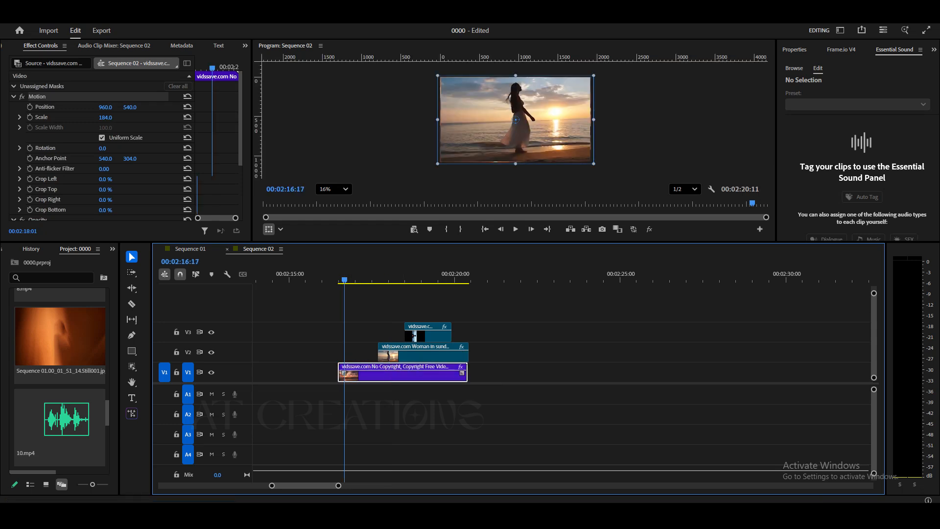
pyautogui.press('space')
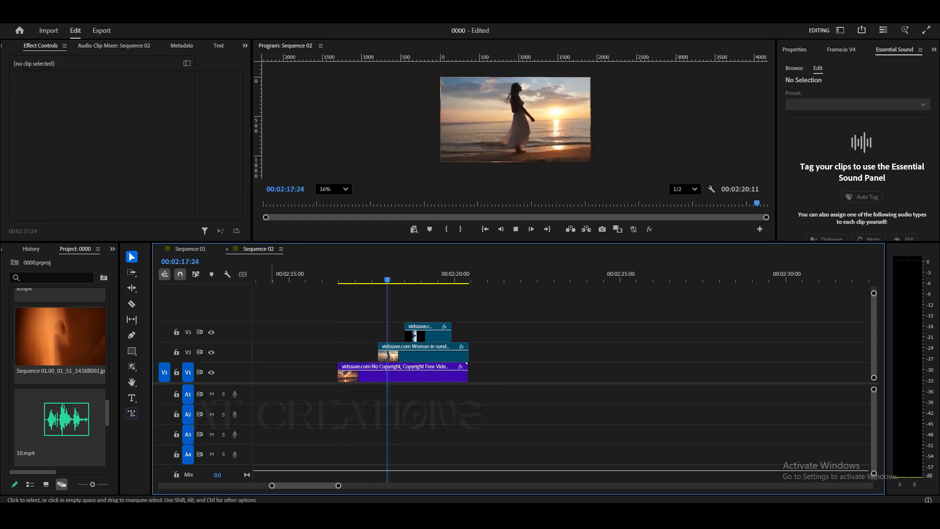
pyautogui.click(386, 275)
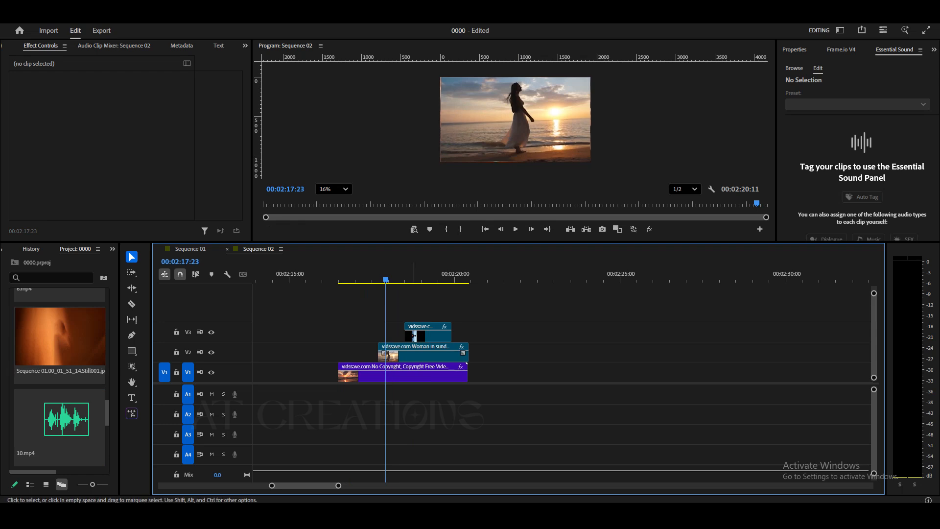
# - Scale the woman-walking clip on V2 up to 313
pyautogui.click(417, 353)
pyautogui.moveTo(106, 118); pyautogui.dragTo(107, 117)
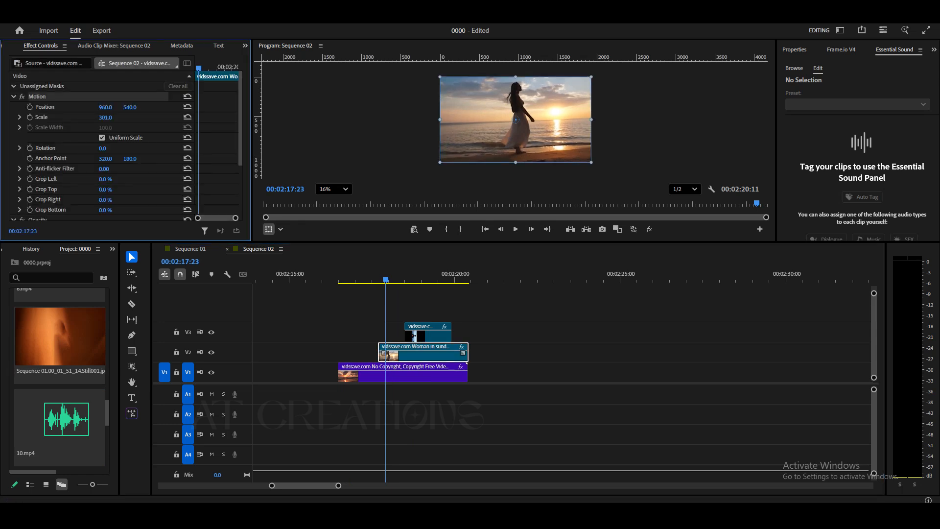
pyautogui.click(526, 338)
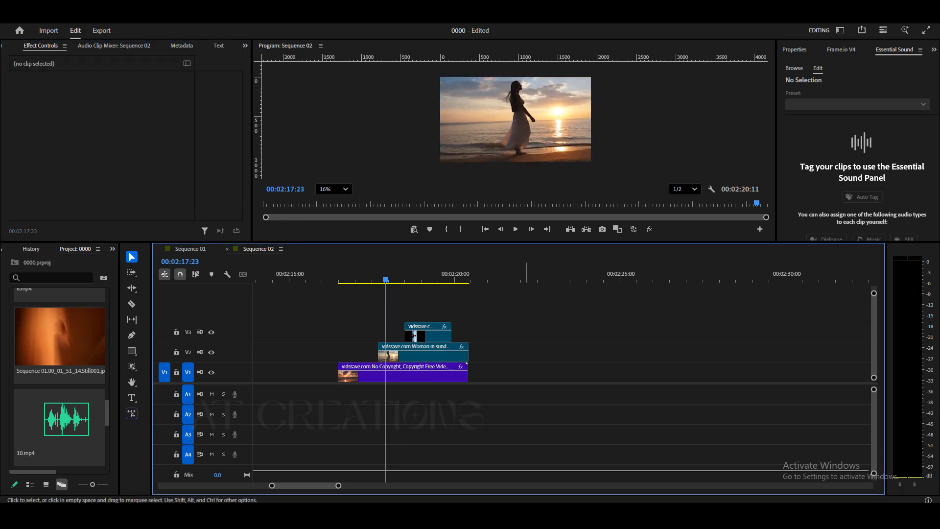
# - Split the woman-walking clip on V2 at 00:02:18:02, ten frames after its start
pyautogui.moveTo(400, 275); pyautogui.dragTo(380, 277)
pyautogui.press('=')
pyautogui.press('=')
pyautogui.press('=')
pyautogui.press('=')
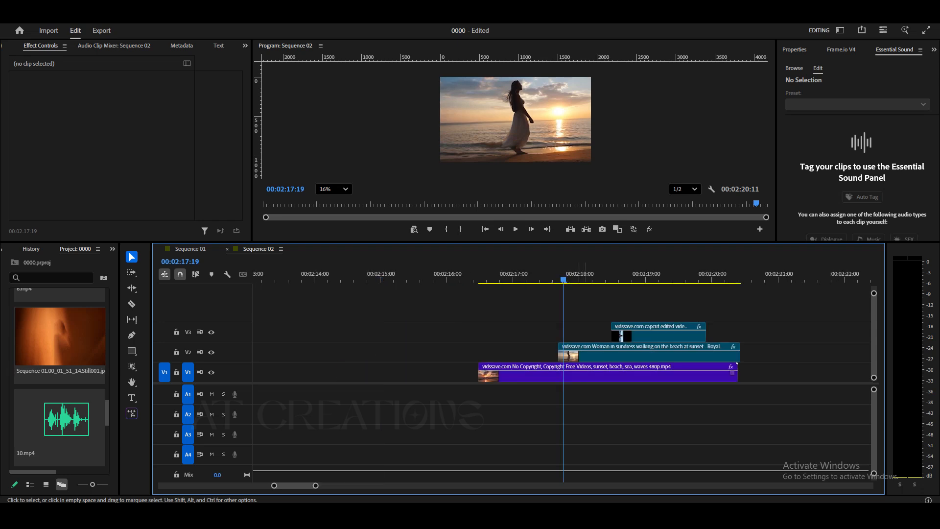
pyautogui.click(544, 277)
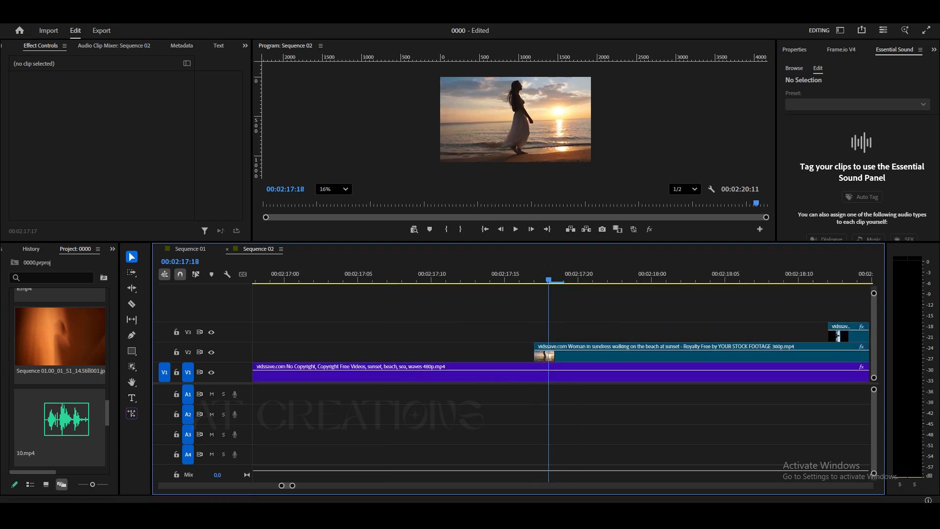
pyautogui.press('Right')
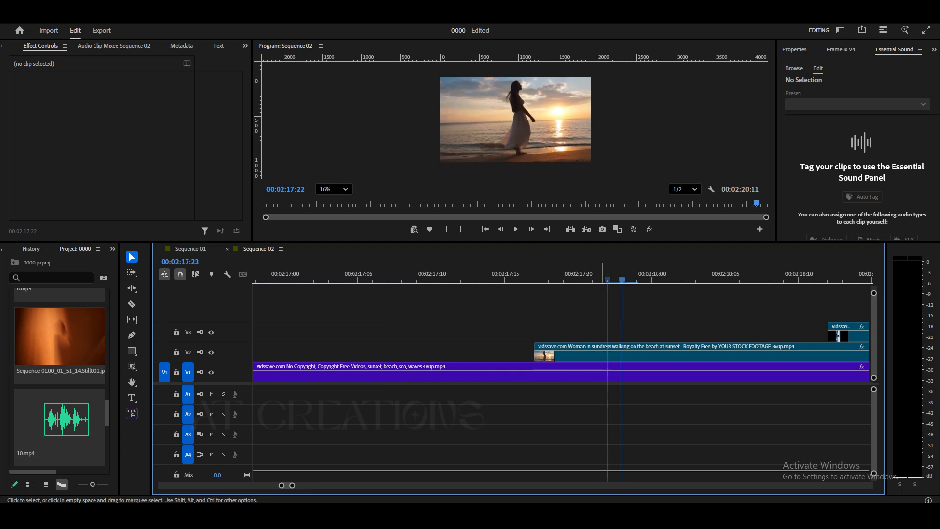
pyautogui.press('Right')
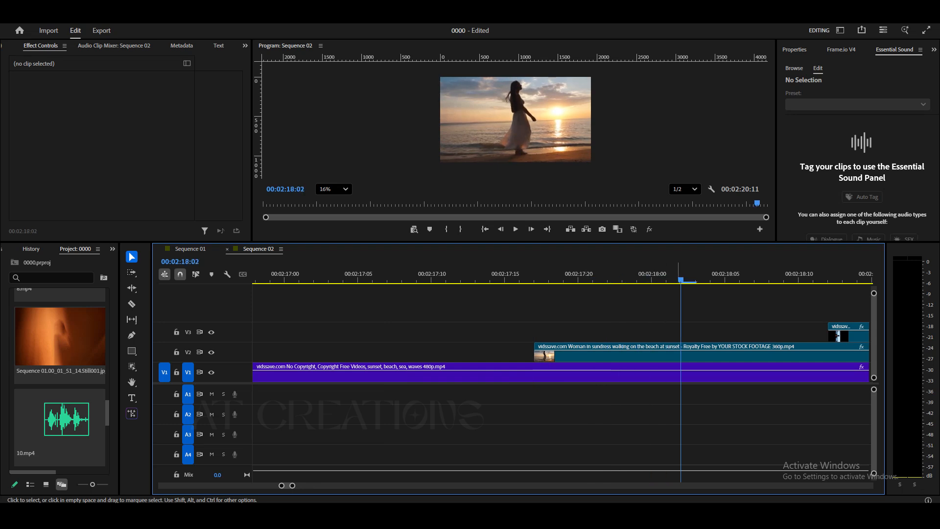
pyautogui.click(131, 304)
pyautogui.click(680, 352)
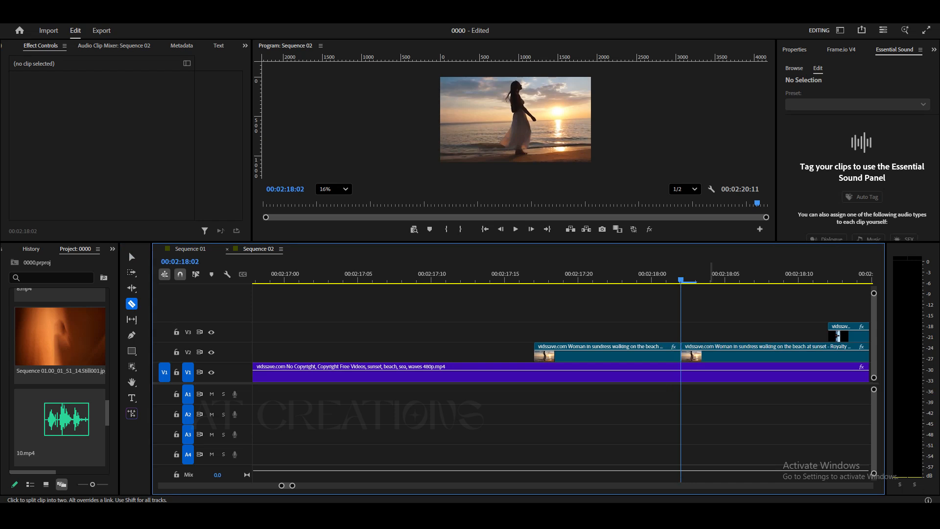
pyautogui.click(129, 254)
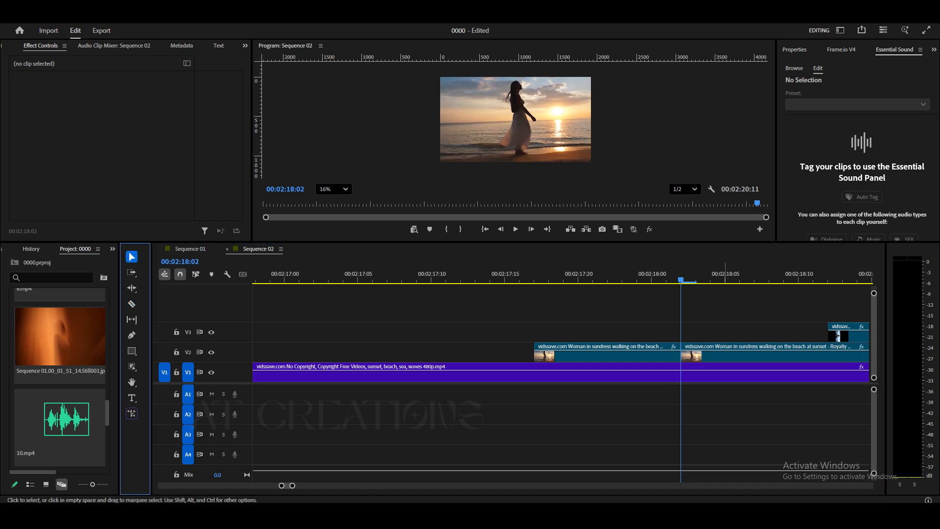
# - Split the clip of the man on V3 at 00:02:18:22, ten frames after its start
pyautogui.click(715, 275)
pyautogui.press('-')
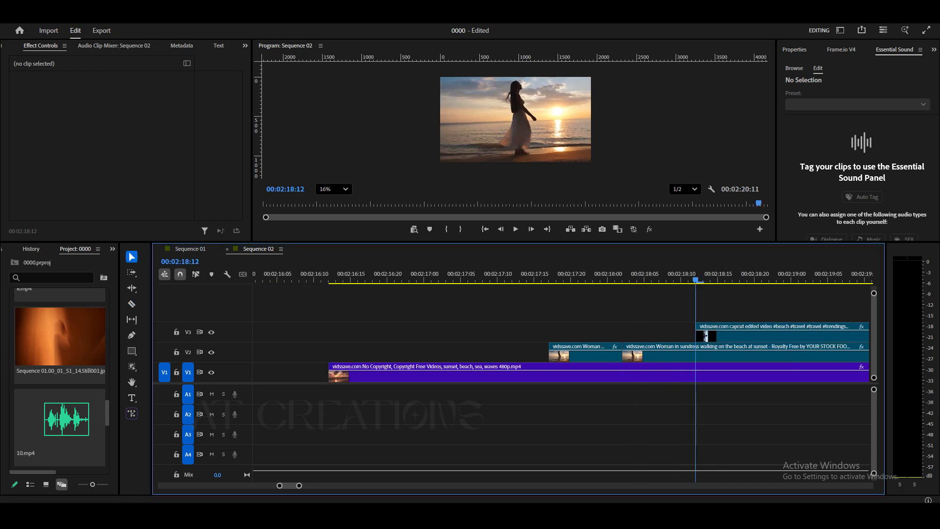
pyautogui.press('=')
pyautogui.press('Right')
pyautogui.press('Right')
pyautogui.press('Right')
pyautogui.press('Right')
pyautogui.press('Right')
pyautogui.press('Right')
pyautogui.press('Right')
pyautogui.press('Right')
pyautogui.press('Right')
pyautogui.press('Right')
pyautogui.click(132, 304)
pyautogui.click(711, 333)
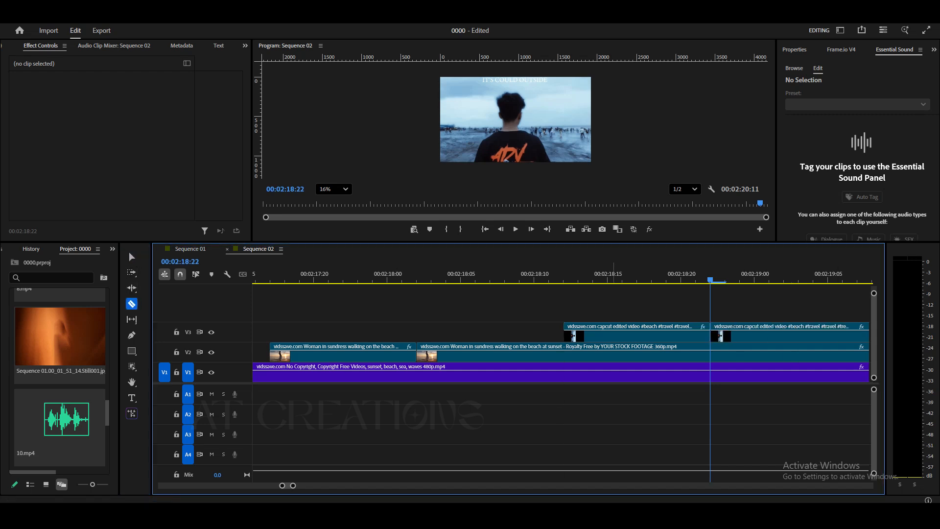
pyautogui.press('v')
pyautogui.click(637, 421)
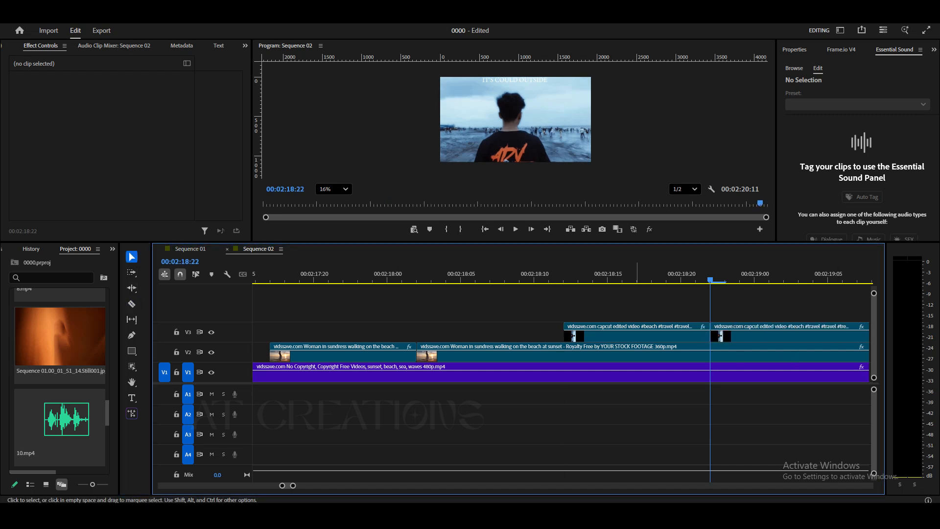
# - Cut the stacked clips at 00:02:19:23 and delete the leftover pieces after the cut on V1 and V2
pyautogui.press('-')
pyautogui.press('-')
pyautogui.press('Left')
pyautogui.press('Left')
pyautogui.moveTo(595, 280); pyautogui.dragTo(704, 281)
pyautogui.moveTo(736, 320); pyautogui.dragTo(729, 380)
pyautogui.hotkey('ctrl', 'k')
pyautogui.moveTo(720, 320); pyautogui.dragTo(739, 388)
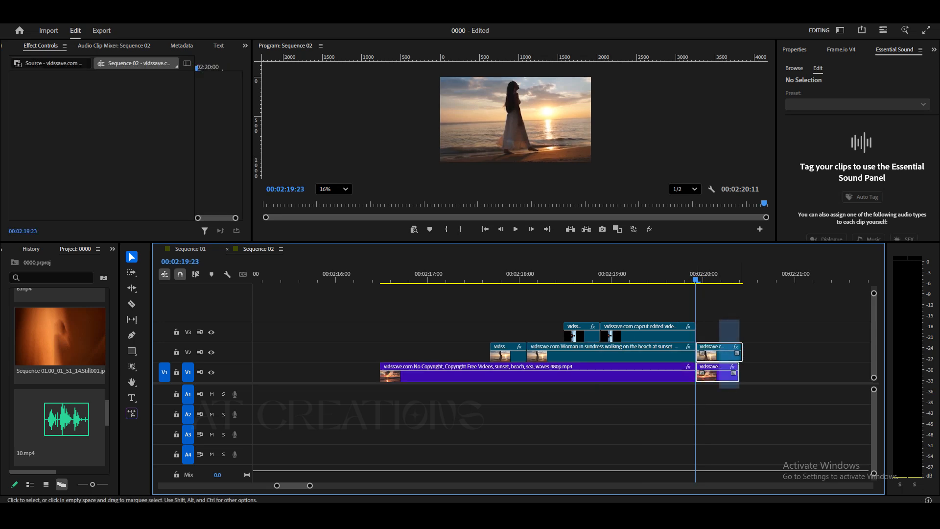
pyautogui.press('Delete')
# - Mask the woman in the short first V2 segment with the Object Mask tool and change the mask to an opacity mask
pyautogui.moveTo(570, 280); pyautogui.dragTo(504, 280)
pyautogui.click(507, 354)
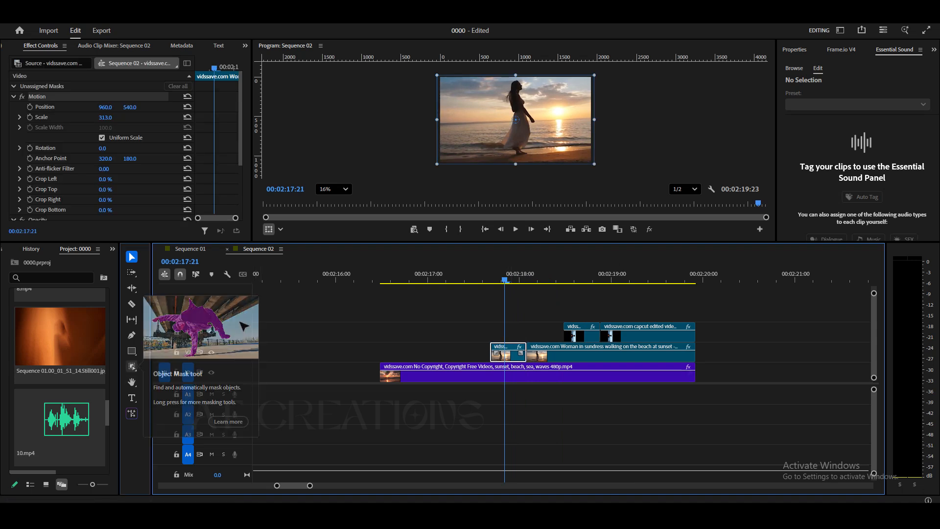
pyautogui.click(131, 367)
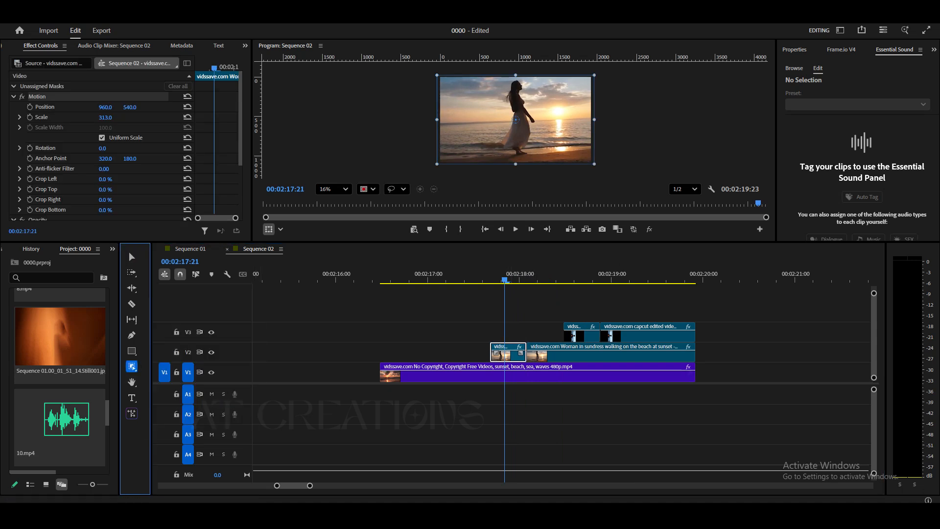
pyautogui.click(269, 229)
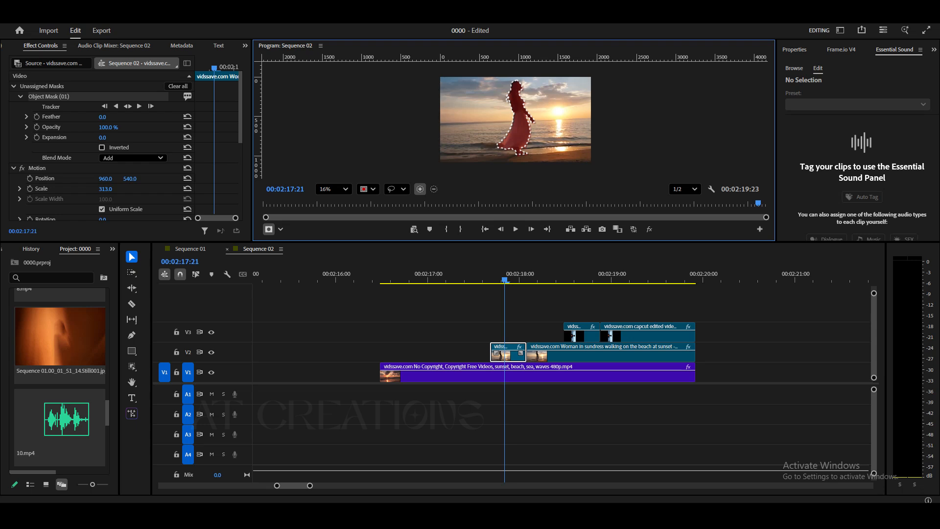
pyautogui.rightClick(81, 96)
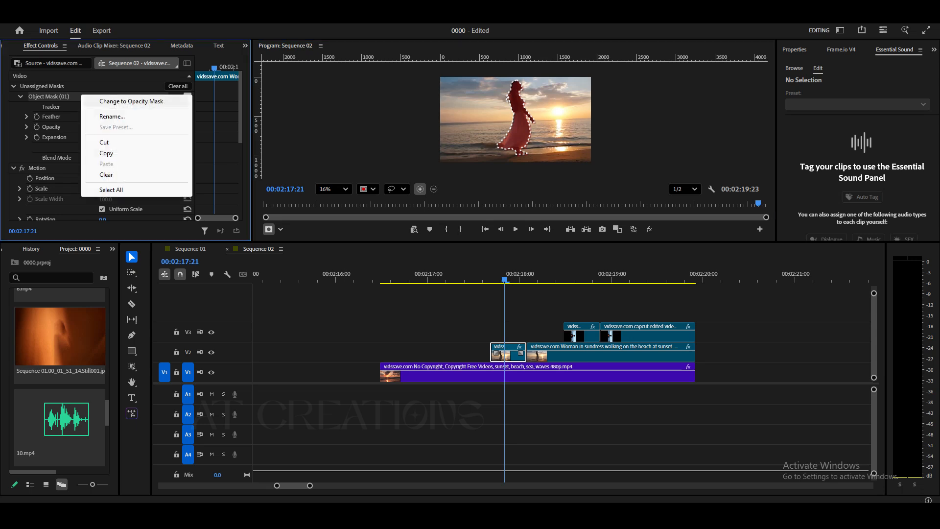
pyautogui.click(132, 101)
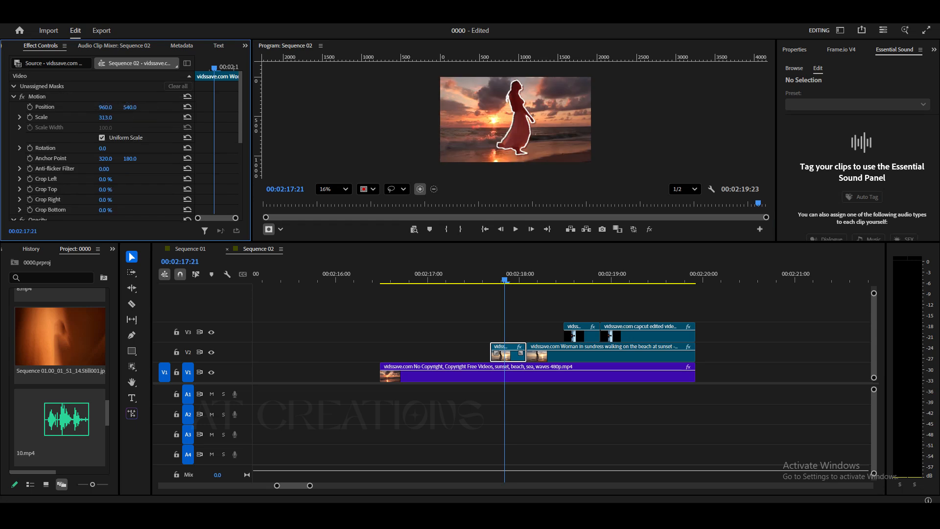
# - Track the woman's opacity mask forward through the first V2 segment and play back the cutout
pyautogui.scroll(-5, 103, 167)
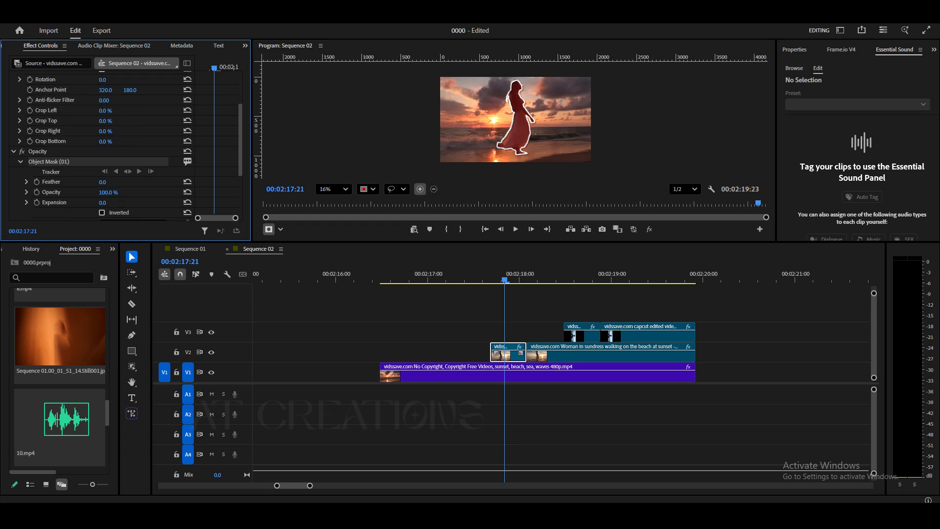
pyautogui.click(151, 172)
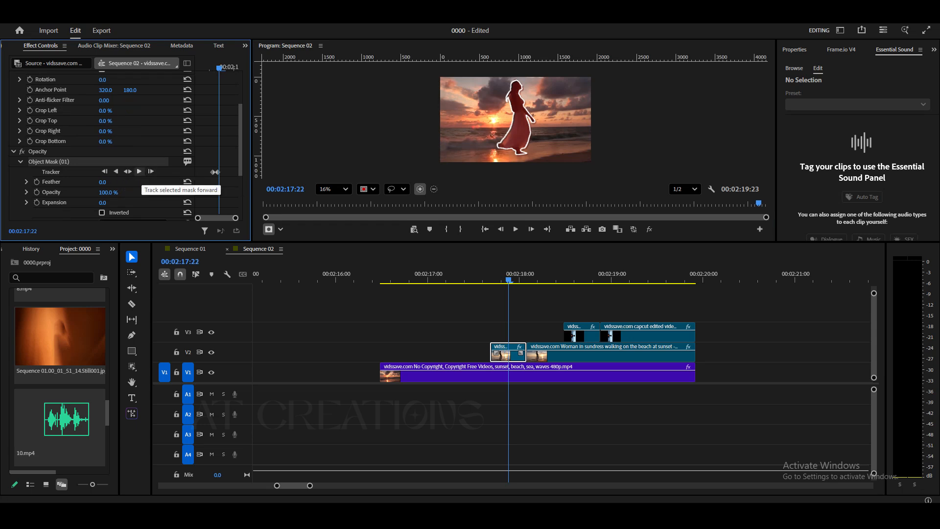
pyautogui.click(139, 171)
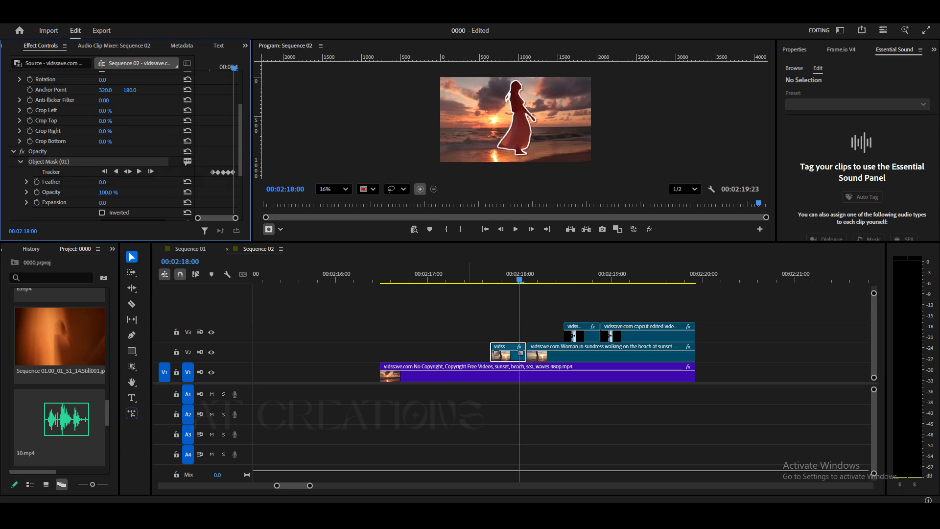
pyautogui.moveTo(498, 276)
pyautogui.mouseDown()
pyautogui.moveTo(538, 275)
pyautogui.moveTo(482, 275)
pyautogui.mouseUp()
pyautogui.press('space')
pyautogui.click(588, 423)
pyautogui.press('space')
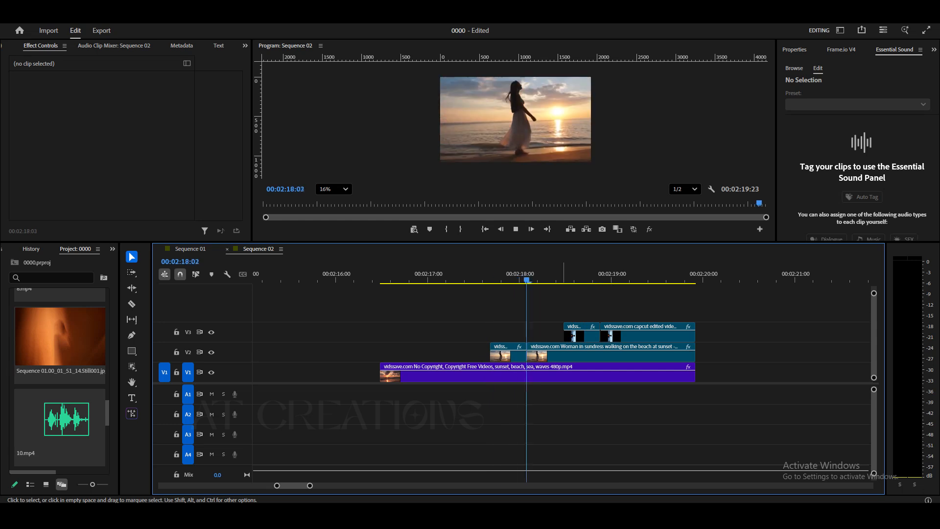
# - Create an object mask around the man at 00:02:18:13 in the short first V3 segment
pyautogui.moveTo(576, 276); pyautogui.dragTo(568, 275)
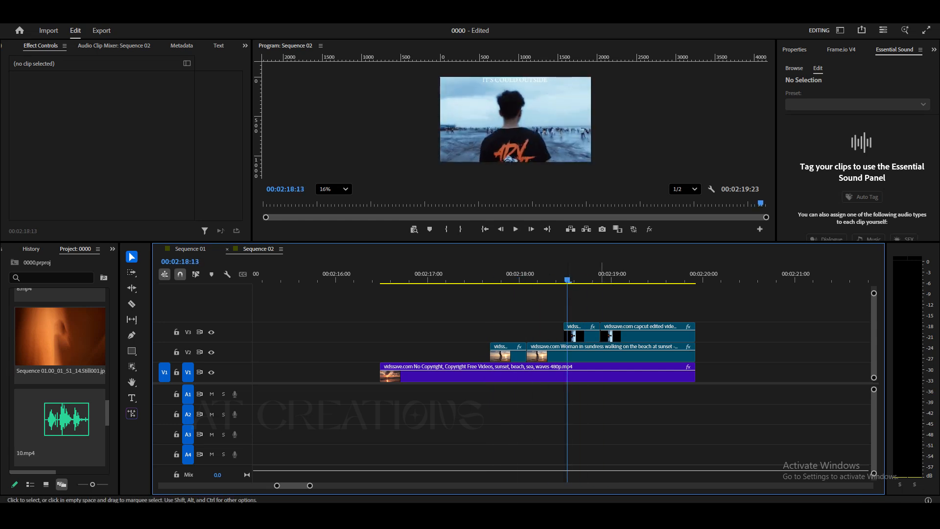
pyautogui.press('=')
pyautogui.press('=')
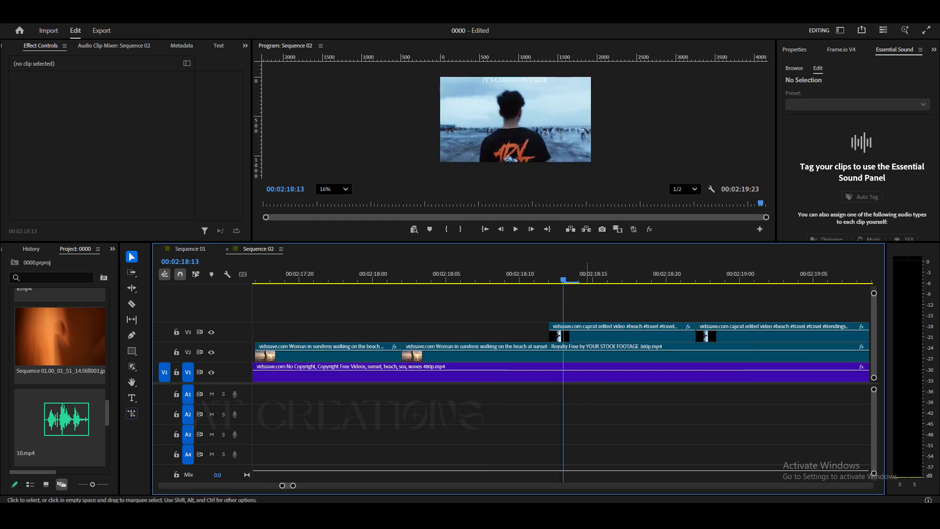
pyautogui.click(688, 332)
pyautogui.press('-')
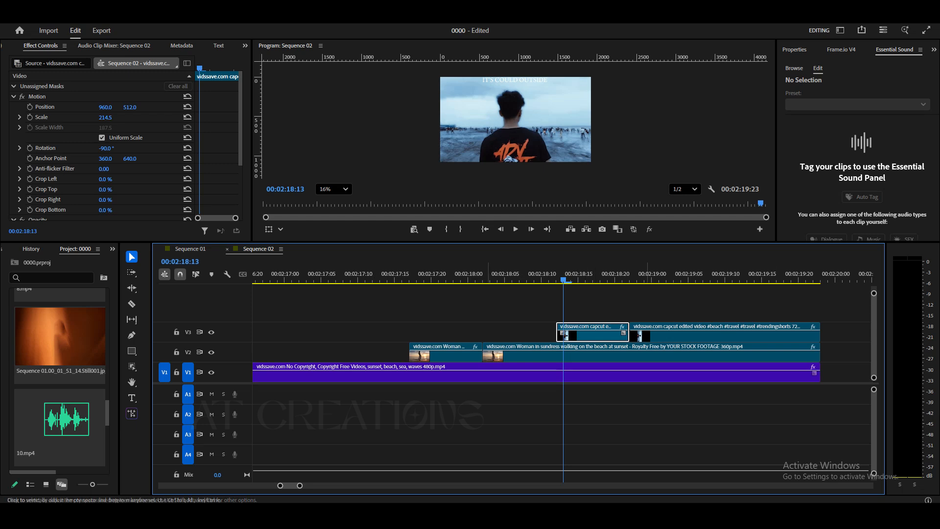
pyautogui.scroll(-2, 122, 146)
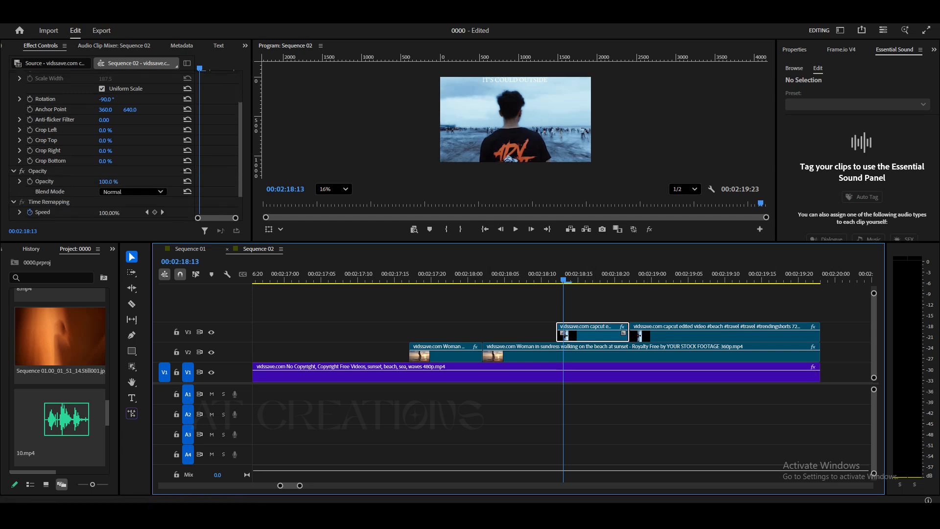
pyautogui.scroll(2, 122, 147)
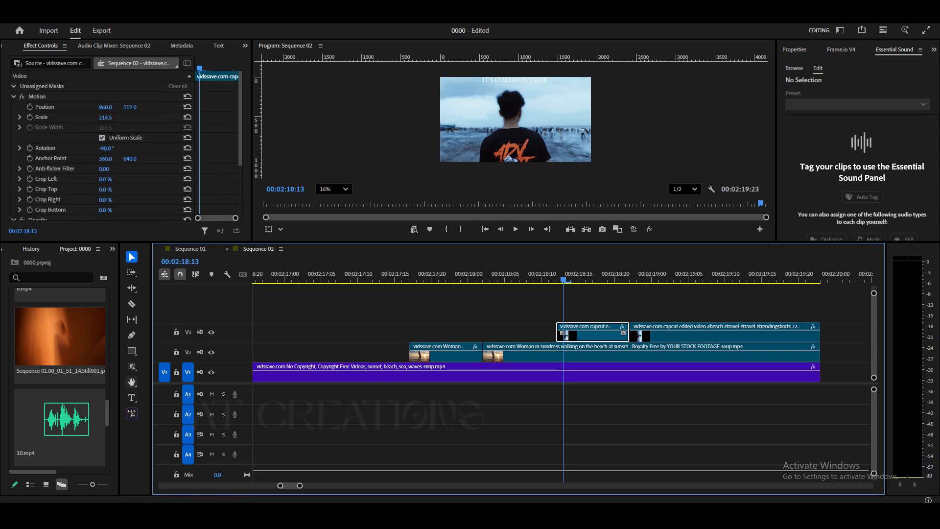
pyautogui.click(132, 366)
pyautogui.click(515, 145)
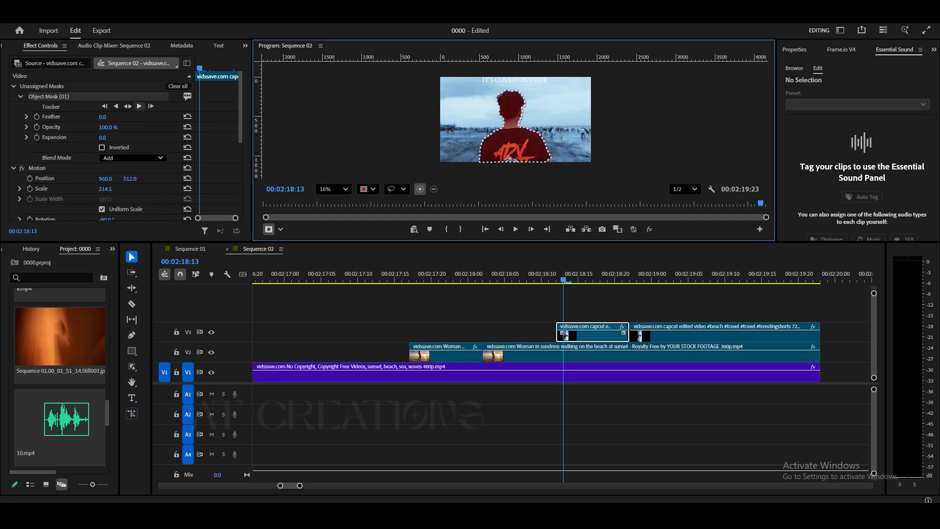
# - Track the man's object mask forward through the segment and change it to an opacity mask
pyautogui.click(139, 107)
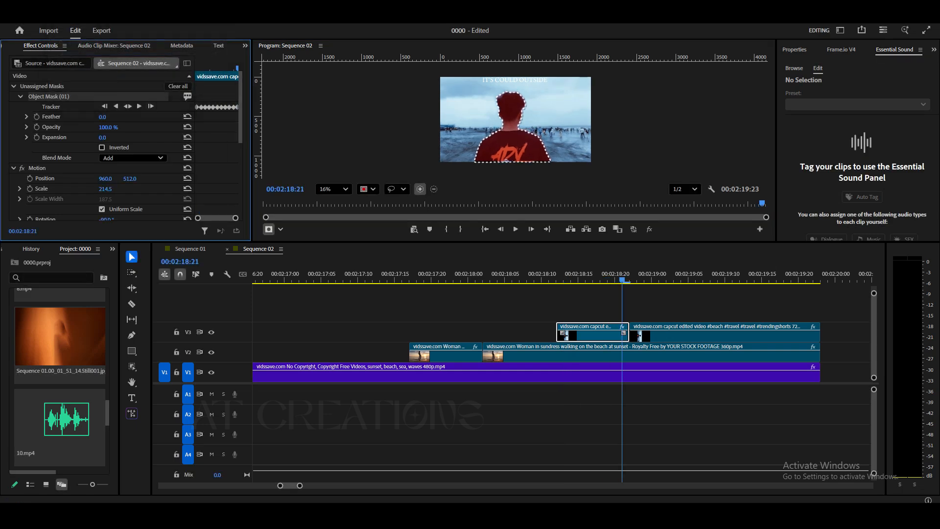
pyautogui.rightClick(67, 85)
pyautogui.click(49, 96)
pyautogui.rightClick(68, 96)
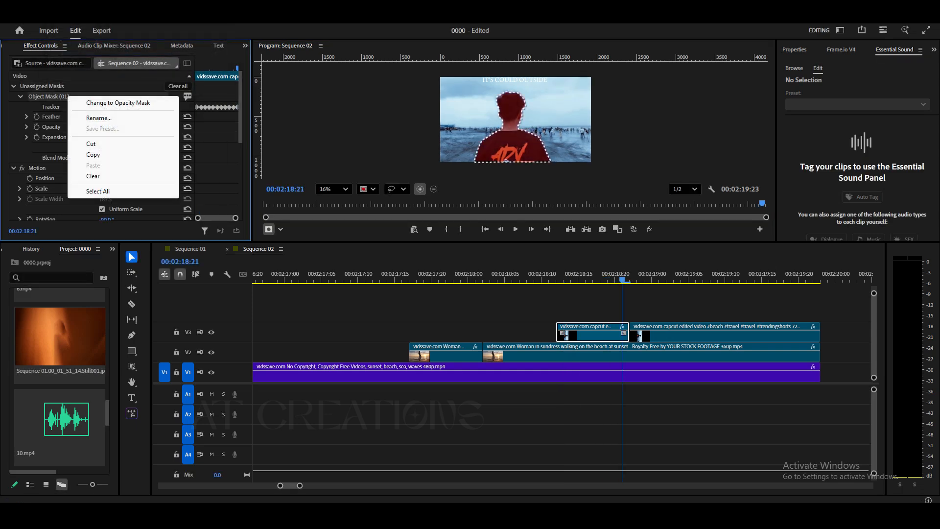
pyautogui.click(118, 103)
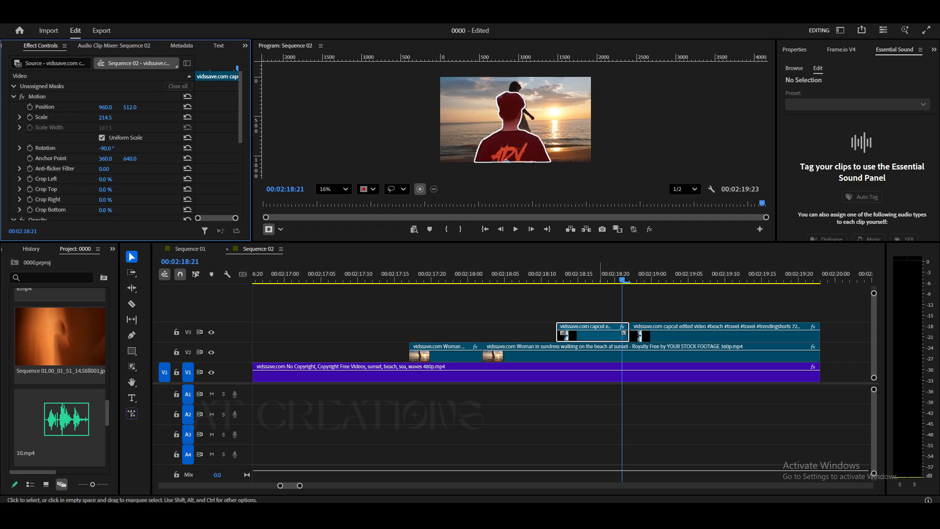
# - Play back the sequence from before the V2 clip to review both masked transitions
pyautogui.click(610, 304)
pyautogui.moveTo(609, 278); pyautogui.dragTo(387, 278)
pyautogui.press('space')
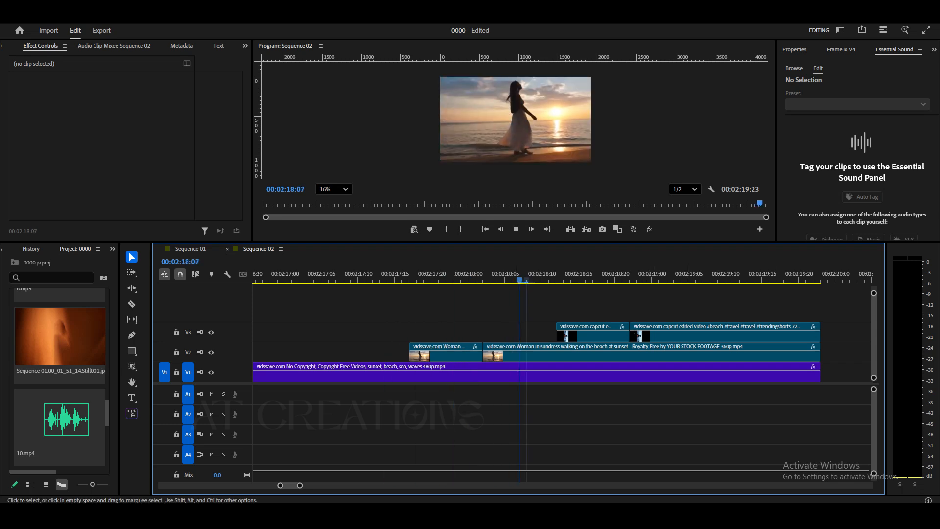
pyautogui.press('space')
pyautogui.press('-')
pyautogui.press('-')
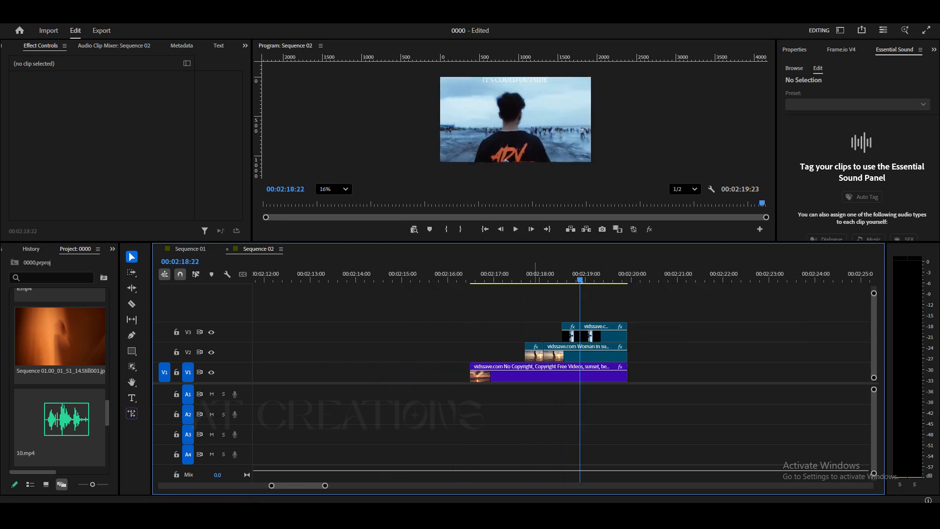
# - Replay the masked transitions from about 00:02:17 and bring the playhead back to 00:02:17:13
pyautogui.click(499, 278)
pyautogui.press('space')
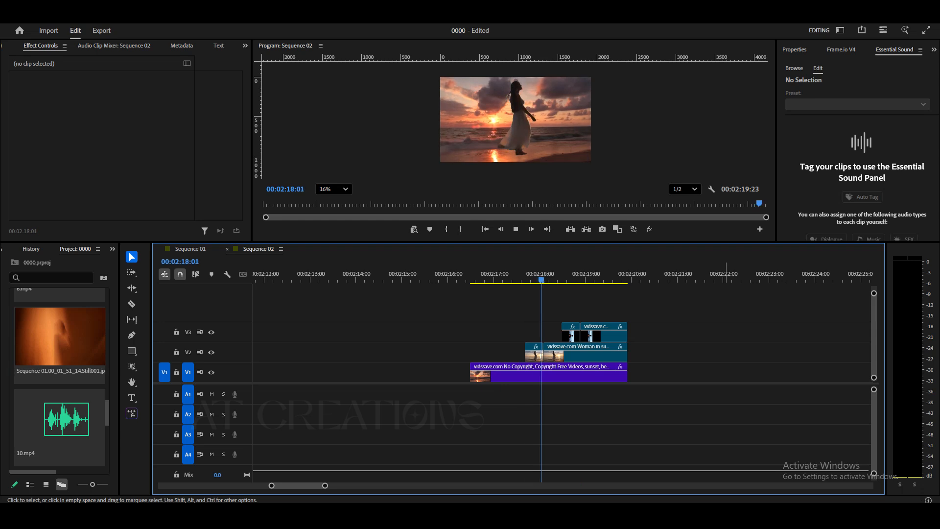
pyautogui.moveTo(585, 278); pyautogui.dragTo(517, 278)
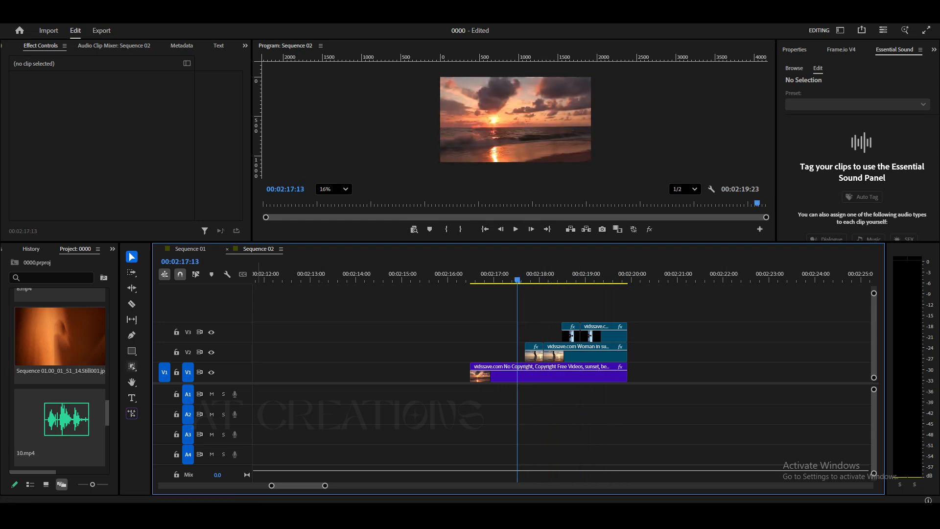
# - Import the sound effect 24.mp4 and place it on track A1 beneath the start of the first V2 segment
pyautogui.moveTo(107, 413); pyautogui.dragTo(107, 458)
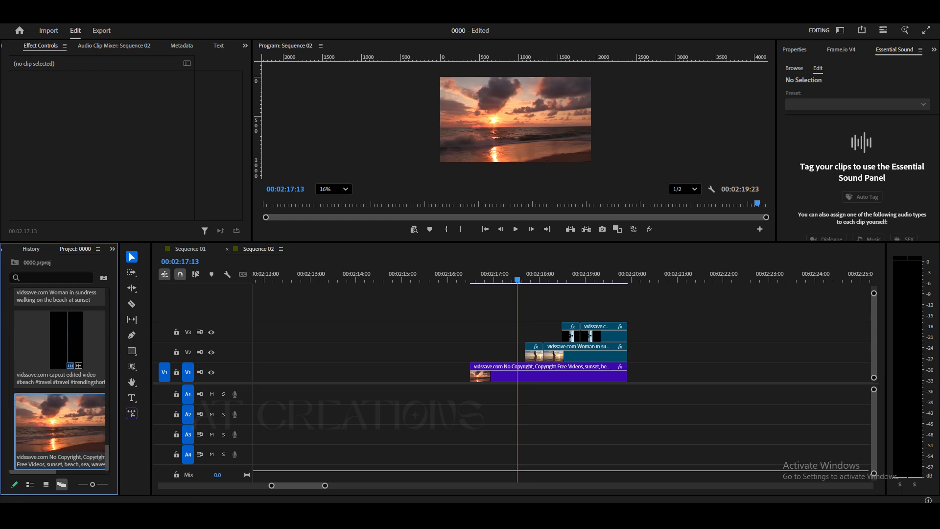
pyautogui.hscroll(5, 58, 382)
pyautogui.hotkey('ctrl', 'i')
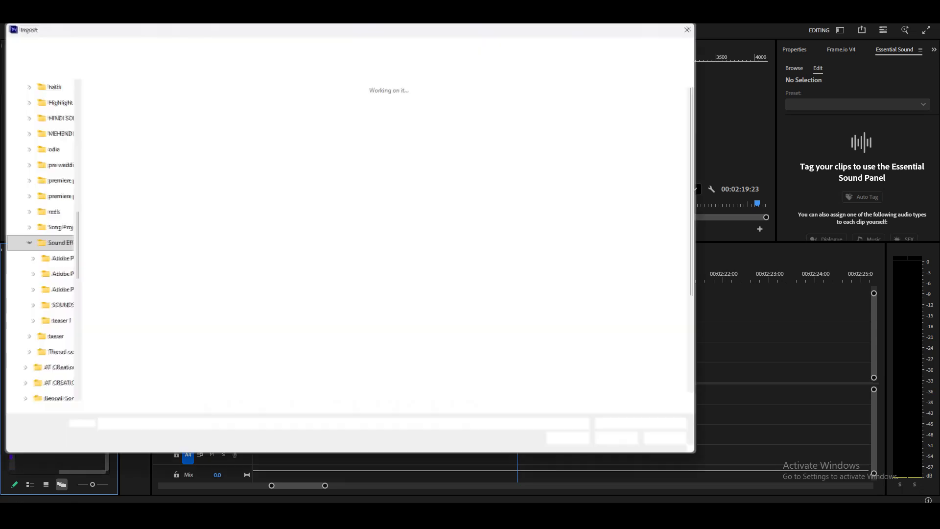
pyautogui.scroll(-3, 387, 231)
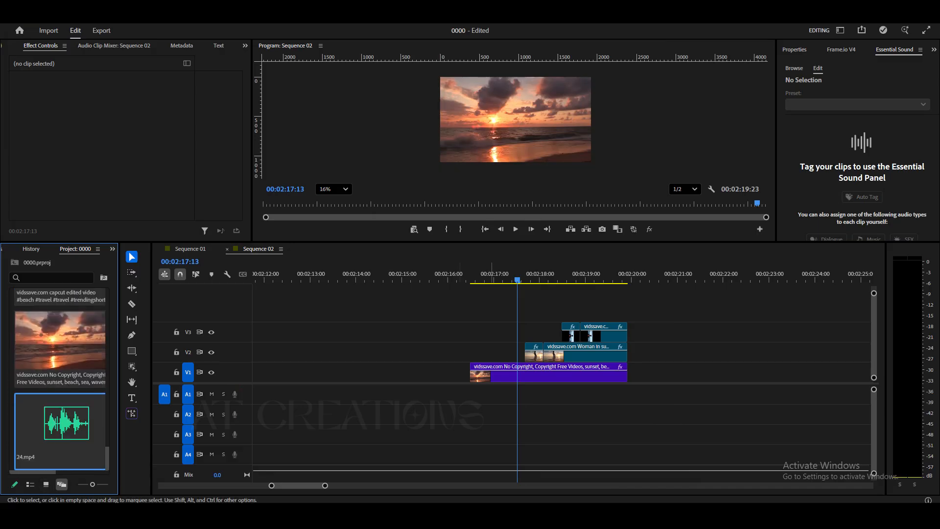
pyautogui.moveTo(60, 432); pyautogui.dragTo(512, 394)
# - Trim the A1 sound effect to about three frames, starting together with the first V2 segment at 00:02:17:17
pyautogui.press('=')
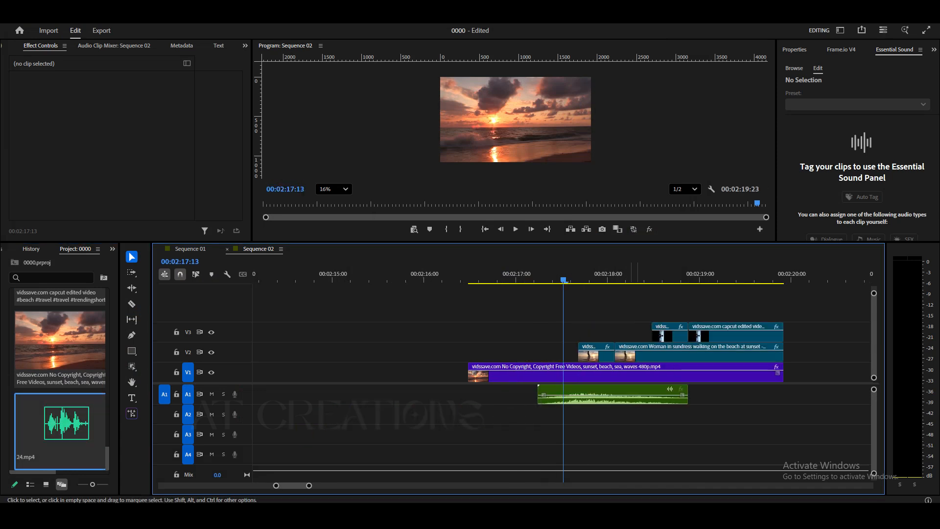
pyautogui.moveTo(687, 394); pyautogui.dragTo(600, 394)
pyautogui.hotkey('shift', 'Right')
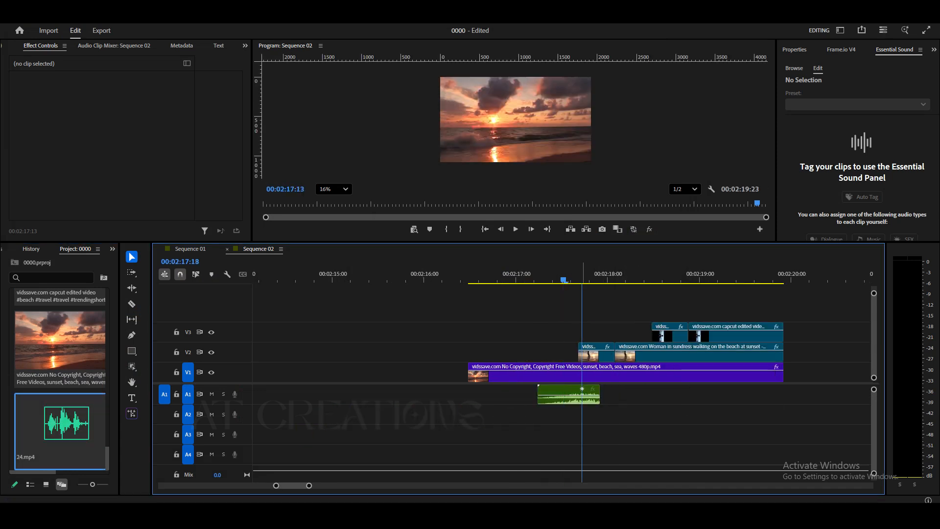
pyautogui.press('=')
pyautogui.press('=')
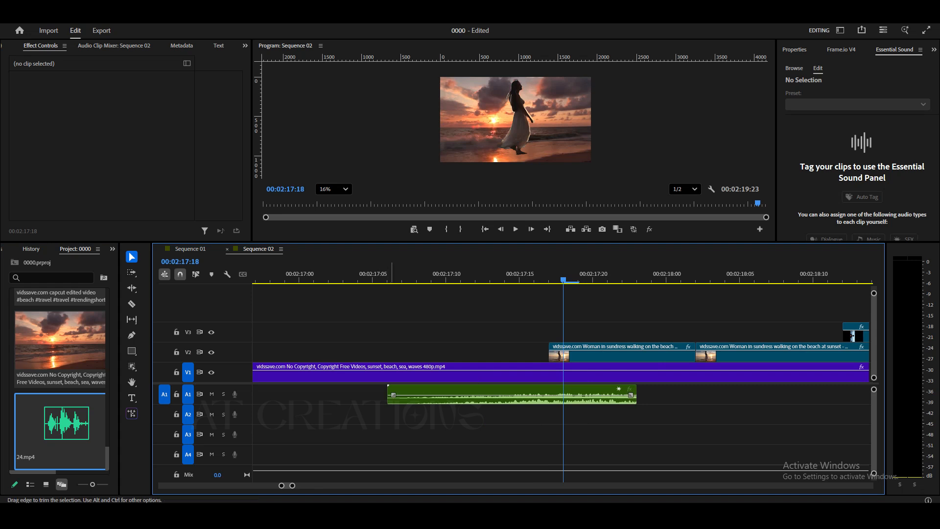
pyautogui.moveTo(389, 394); pyautogui.dragTo(550, 395)
pyautogui.moveTo(636, 394); pyautogui.dragTo(593, 394)
pyautogui.click(581, 394)
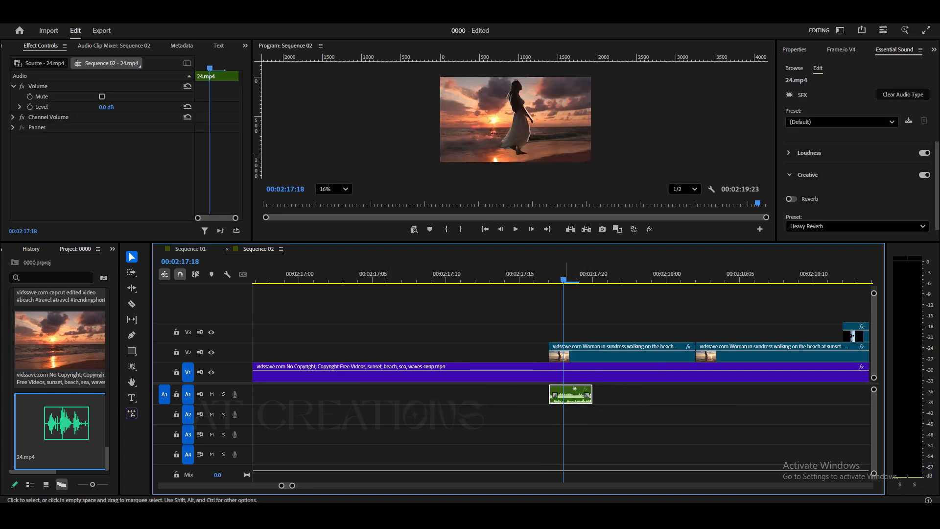
# - Place a copy of the trimmed sound effect on A1 at the start of the first V3 segment
pyautogui.press('-')
pyautogui.press('-')
pyautogui.press('-')
pyautogui.press('-')
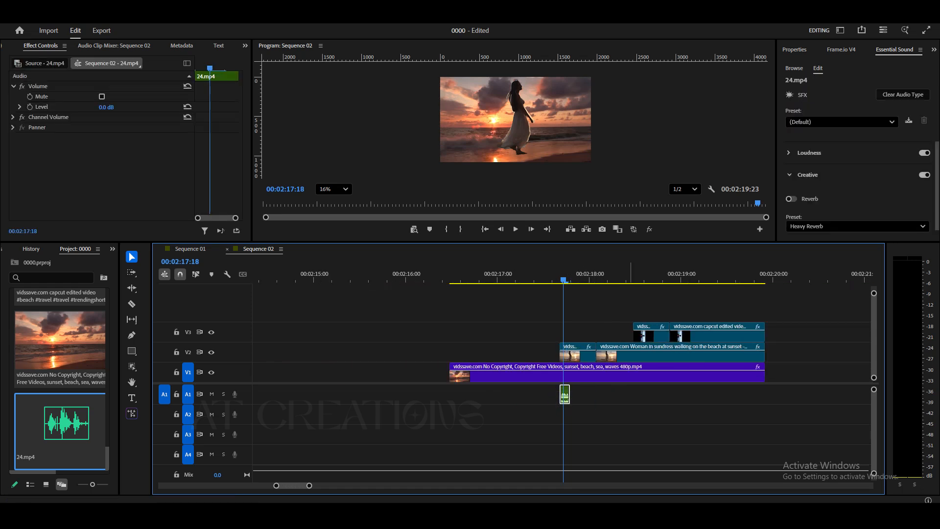
pyautogui.click(634, 279)
# - Play back the sequence from before the first V2 segment to check both sound effects against the cutouts
pyautogui.moveTo(633, 280); pyautogui.dragTo(528, 280)
pyautogui.press('space')
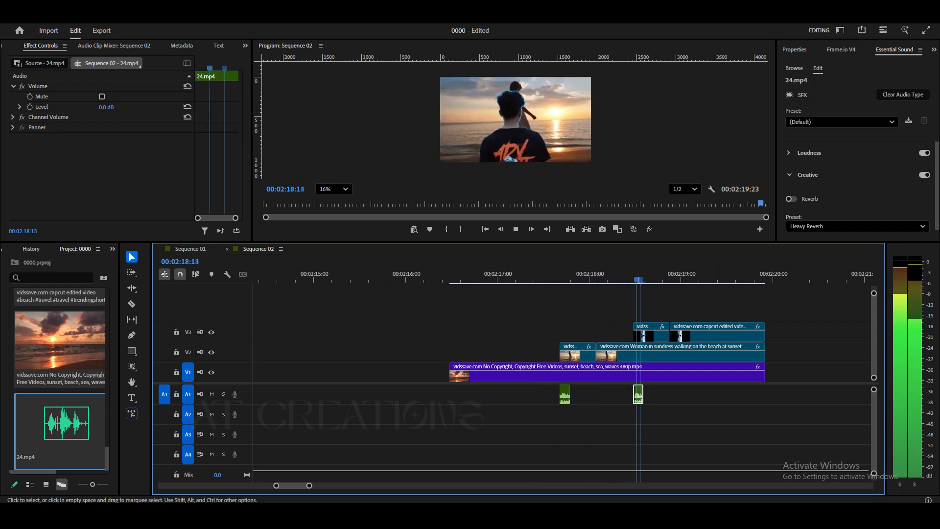
pyautogui.moveTo(588, 280); pyautogui.dragTo(530, 279)
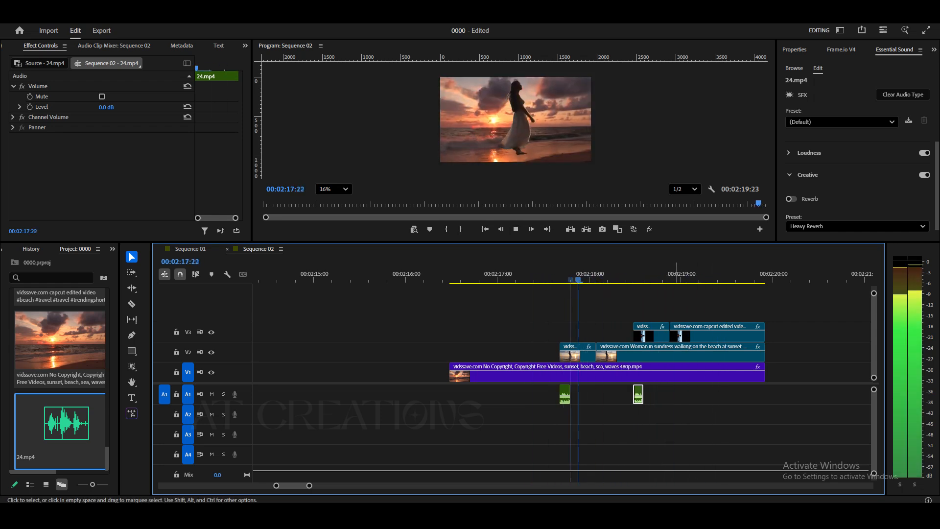
pyautogui.moveTo(724, 280); pyautogui.dragTo(651, 280)
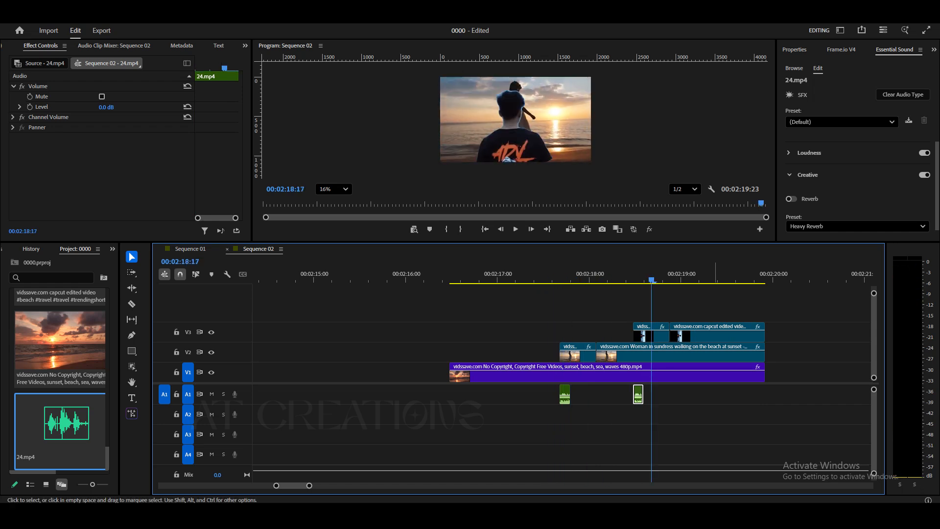
# - Go frame by frame from 00:02:18:17 back into the first V2 segment to examine the cutouts
pyautogui.press('Left')
pyautogui.press('Left')
pyautogui.press('Left')
pyautogui.press('Left')
pyautogui.press('Left')
pyautogui.press('Left')
pyautogui.press('Left')
pyautogui.press('Left')
pyautogui.press('Left')
pyautogui.press('Left')
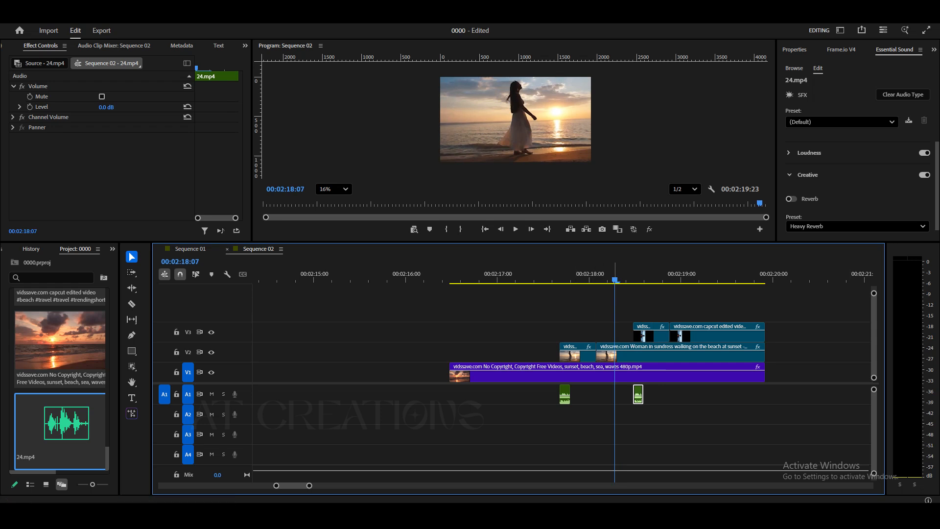
pyautogui.press('Left')
pyautogui.press('Left')
pyautogui.press('Left')
pyautogui.press('Left')
pyautogui.press('Left')
pyautogui.press('Left')
pyautogui.press('Left')
pyautogui.press('Left')
pyautogui.press('Left')
pyautogui.press('Left')
pyautogui.press('Left')
pyautogui.press('Left')
pyautogui.press('Left')
pyautogui.press('Left')
pyautogui.press('Left')
pyautogui.press('Right')
pyautogui.press('Right')
pyautogui.press('Right')
pyautogui.press('Right')
pyautogui.press('Right')
pyautogui.press('Right')
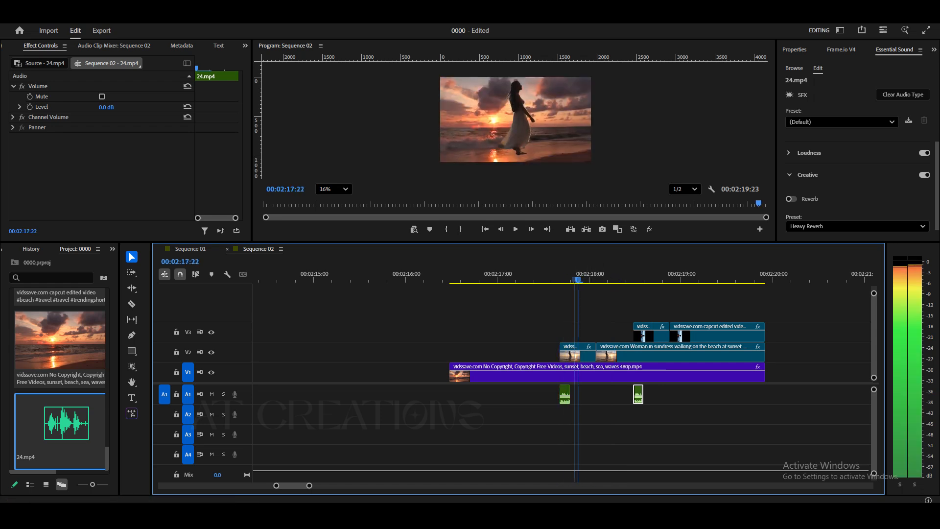
pyautogui.press('Left')
pyautogui.press('Left')
pyautogui.press('Left')
pyautogui.press('Left')
pyautogui.press('Left')
# - Examine the woman's cutout edges and motion frame by frame through the first V2 segment, ending at 00:02:17:17
pyautogui.press('=')
pyautogui.press('=')
pyautogui.press('=')
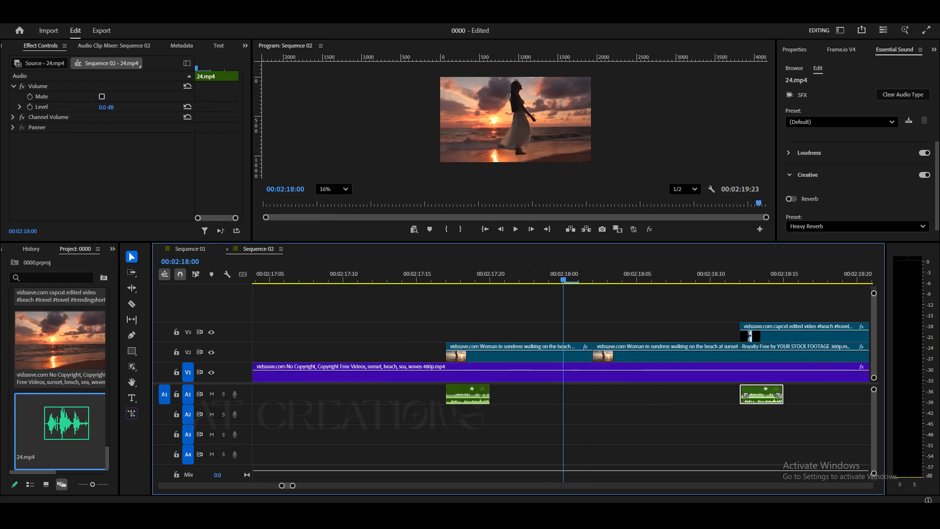
pyautogui.press('Right')
pyautogui.press('Right')
pyautogui.press('Right')
pyautogui.press('Right')
pyautogui.press('Right')
pyautogui.press('Right')
pyautogui.press('Right')
pyautogui.press('Left')
pyautogui.press('Left')
pyautogui.press('Left')
pyautogui.press('Left')
pyautogui.press('Left')
pyautogui.press('Right')
pyautogui.press('Right')
pyautogui.press('Right')
pyautogui.press('Right')
pyautogui.press('Right')
pyautogui.press('Right')
pyautogui.press('Right')
pyautogui.press('Right')
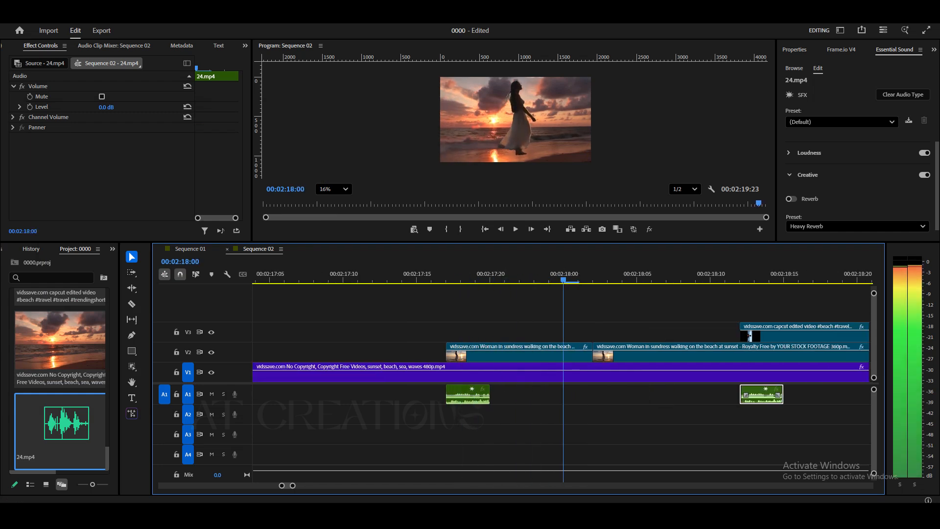
pyautogui.press('Left')
pyautogui.press('Left')
pyautogui.press('Left')
pyautogui.press('Left')
pyautogui.press('Left')
pyautogui.press('Left')
pyautogui.press('Left')
pyautogui.press('Left')
pyautogui.press('Left')
pyautogui.press('Left')
pyautogui.press('Left')
pyautogui.press('Right')
pyautogui.press('Right')
pyautogui.press('space')
pyautogui.press('space')
pyautogui.press('Left')
pyautogui.press('Left')
pyautogui.press('Left')
pyautogui.press('Left')
pyautogui.press('Left')
pyautogui.press('Left')
pyautogui.press('Left')
pyautogui.press('Left')
pyautogui.press('Left')
pyautogui.press('Left')
pyautogui.press('Left')
pyautogui.press('Left')
pyautogui.press('Left')
pyautogui.press('Left')
pyautogui.press('Left')
pyautogui.press('Left')
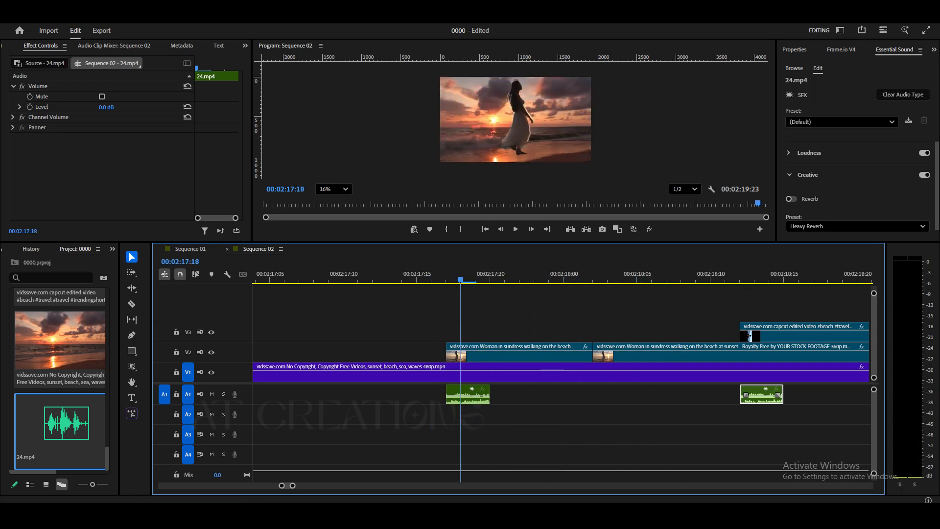
pyautogui.press('Right')
pyautogui.press('Left')
pyautogui.press('Left')
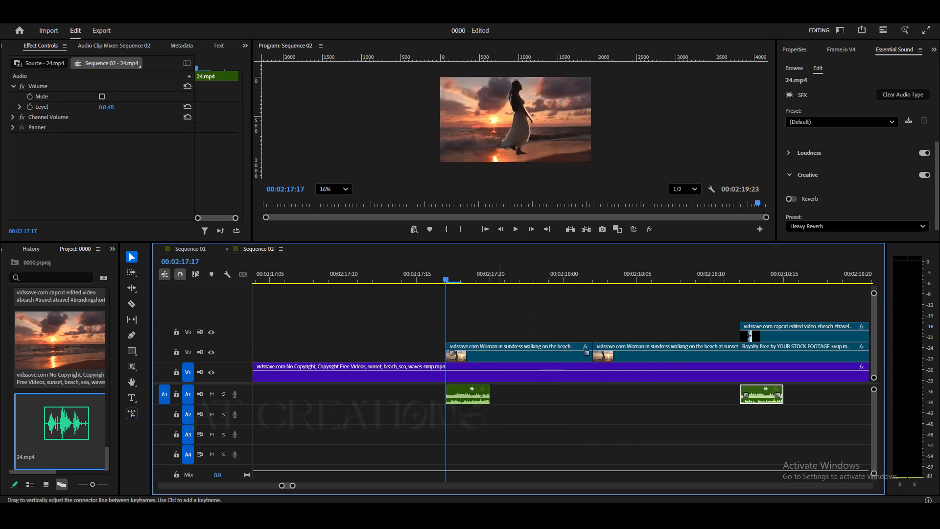
# - Apply feathering to the woman's object mask in the opacity settings of the first V2 segment
pyautogui.click(520, 354)
pyautogui.press('Right')
pyautogui.press('Right')
pyautogui.press('Right')
pyautogui.press('Left')
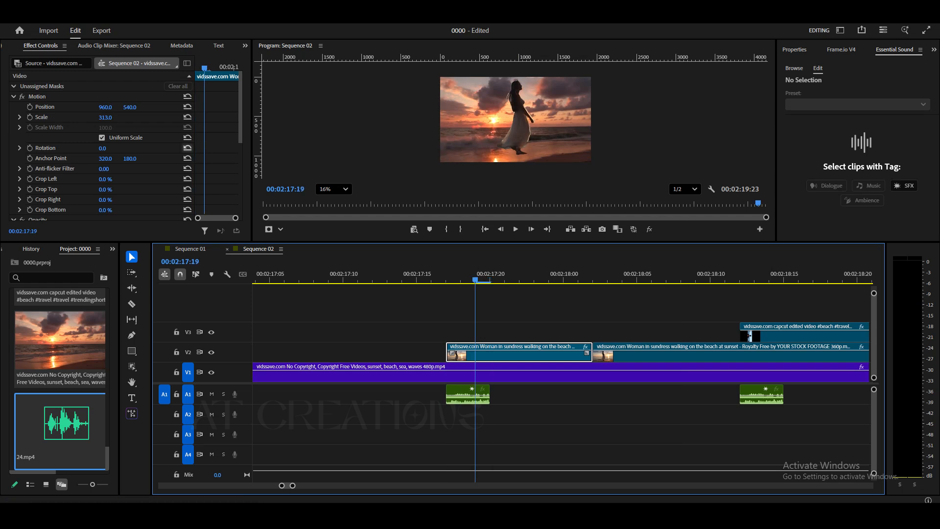
pyautogui.scroll(-1, 235, 67)
pyautogui.scroll(-4, 102, 147)
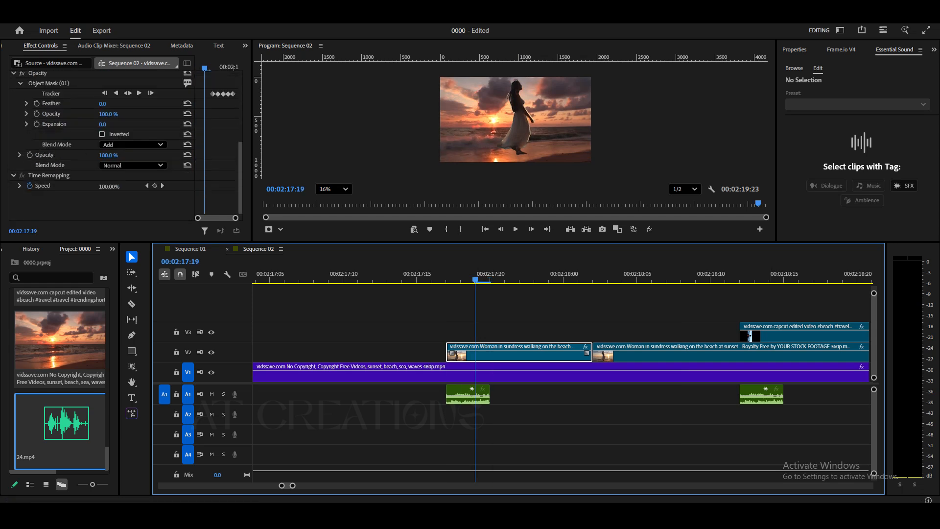
pyautogui.scroll(3, 103, 147)
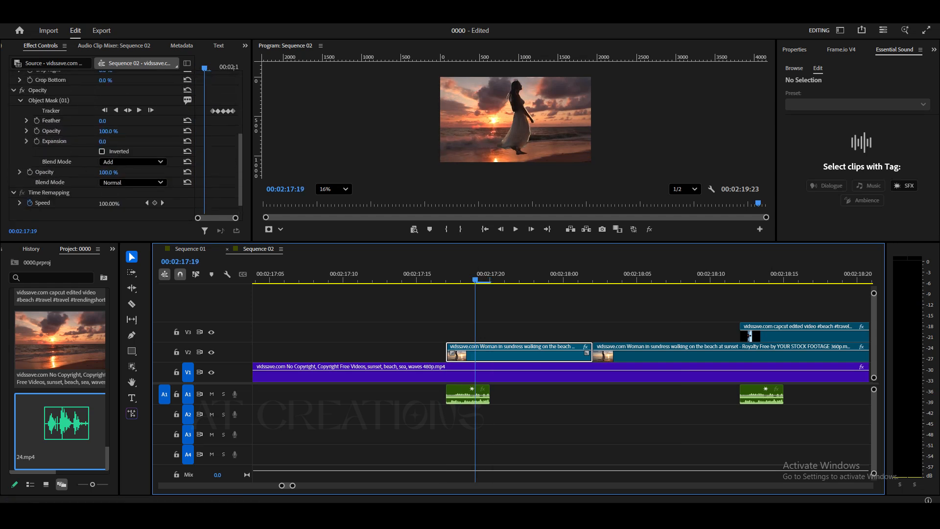
pyautogui.click(102, 150)
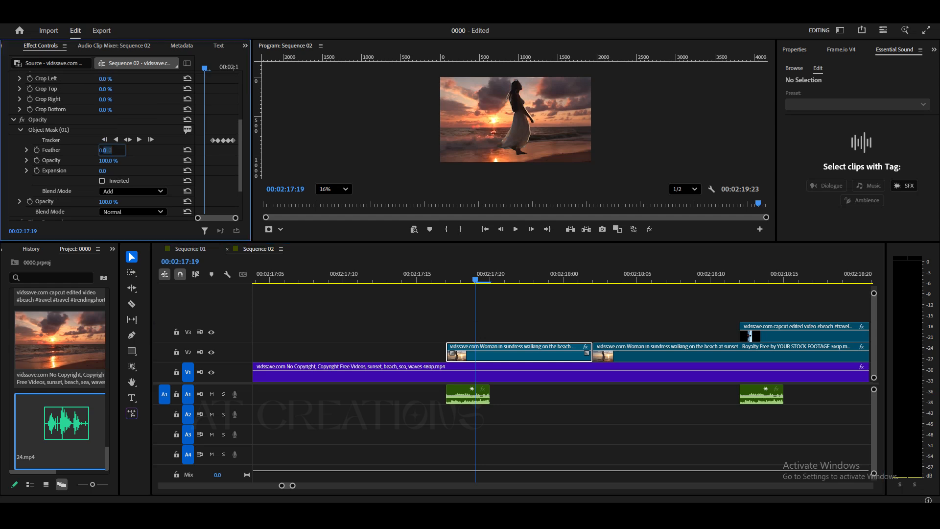
pyautogui.press('Return')
# - Play back from the first V2 segment up to 00:02:18:13 to check the woman's feathered cutout
pyautogui.click(461, 304)
pyautogui.press('Left')
pyautogui.press('Right')
pyautogui.press('Left')
pyautogui.press('space')
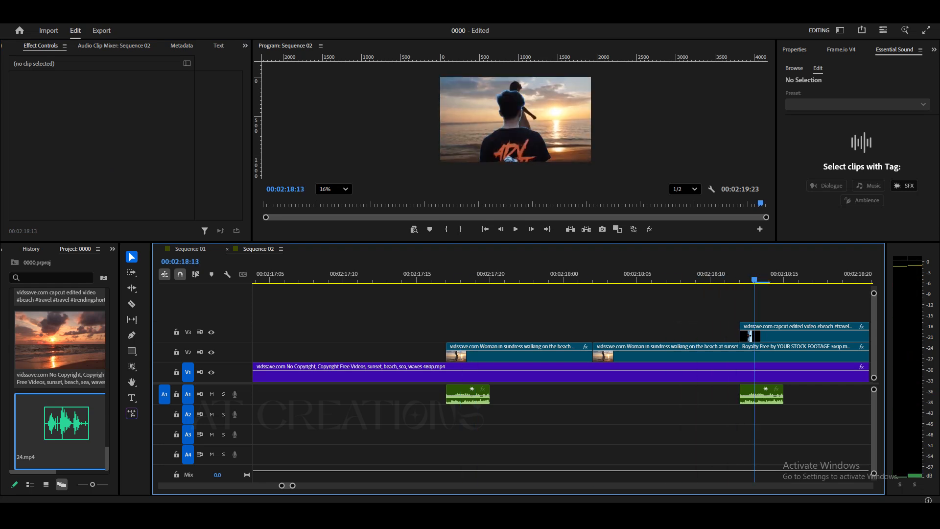
# - Set the feather of the man's object mask in the first V3 segment to 10
pyautogui.click(750, 336)
pyautogui.scroll(-1, 126, 146)
pyautogui.click(104, 152)
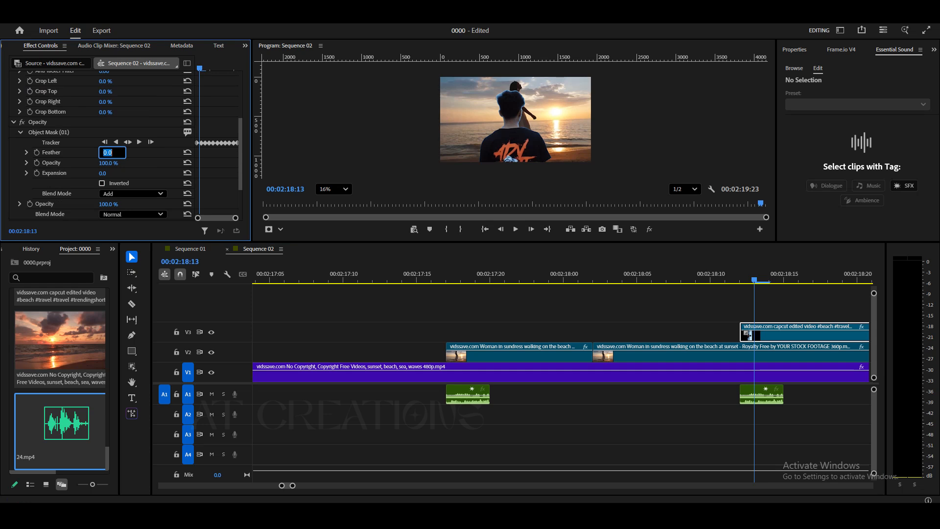
pyautogui.write('10')
pyautogui.click(750, 335)
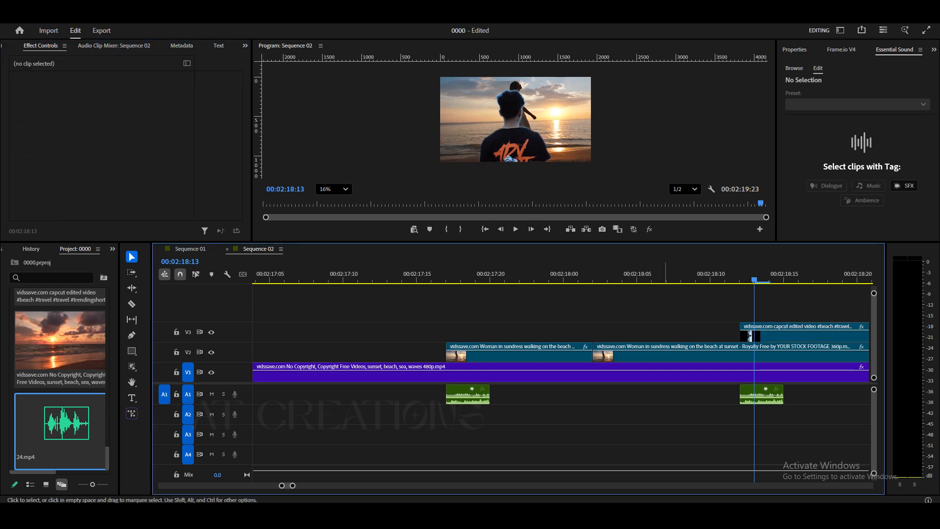
# - Replay the feathered V2 and V3 segments from 00:02:17:17 to review both cutout edges
pyautogui.press('Right')
pyautogui.press('j')
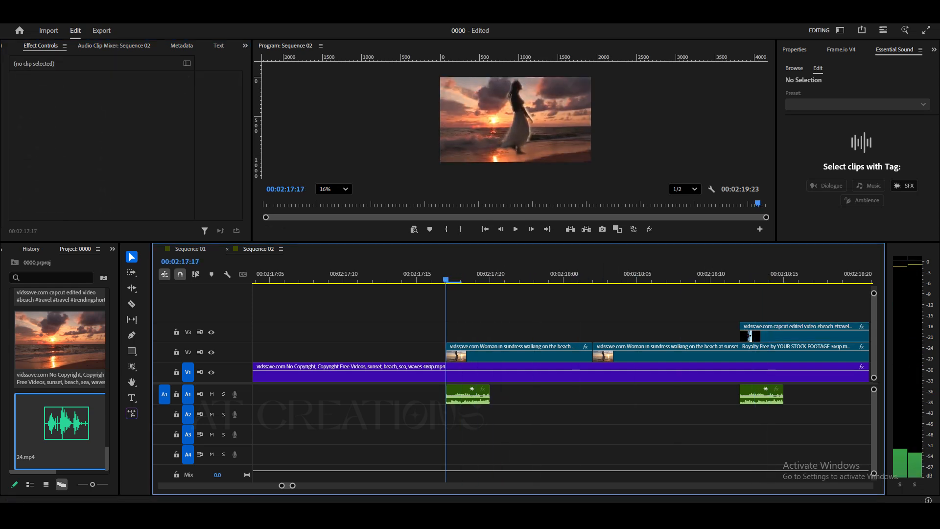
pyautogui.press('l')
pyautogui.press('k')
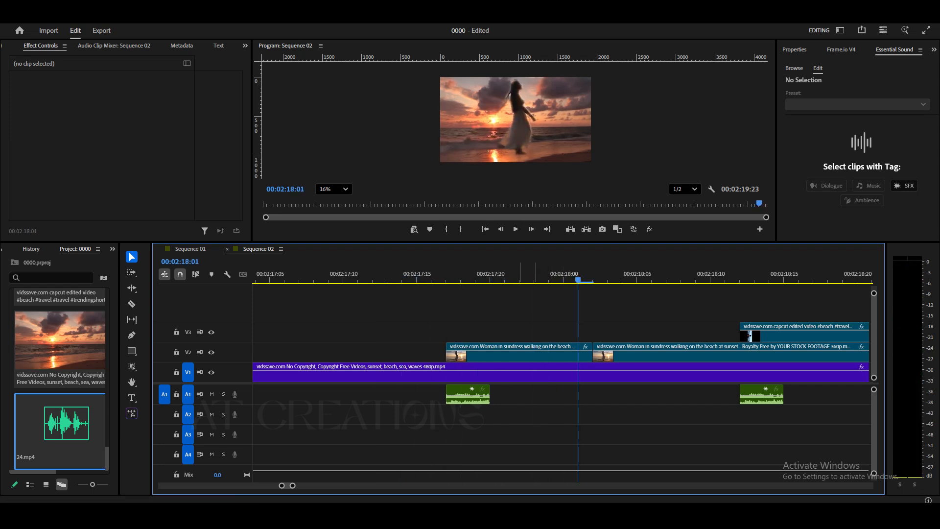
pyautogui.press('Up')
pyautogui.press('l')
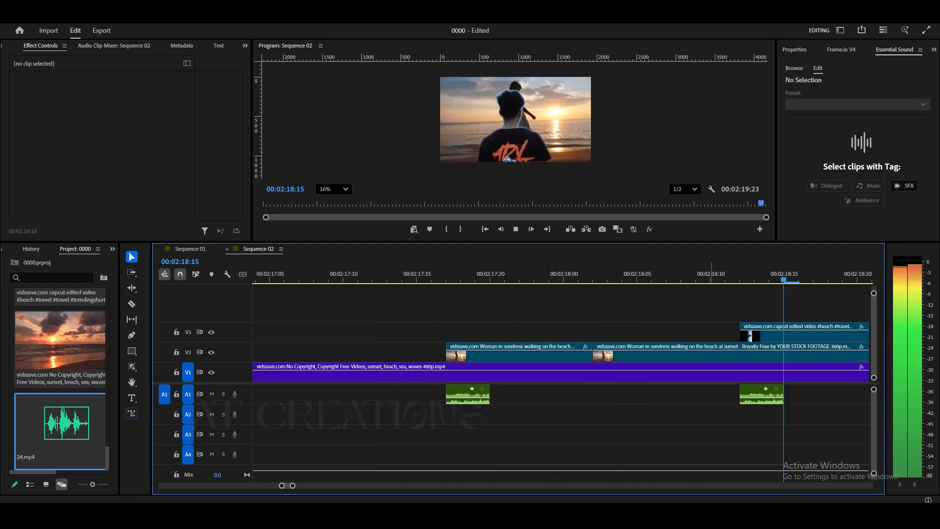
pyautogui.press('k')
# - Play back the whole stacked sequence from its beginning to review the finished transitions with sound
pyautogui.press('-')
pyautogui.press('-')
pyautogui.moveTo(505, 278); pyautogui.dragTo(284, 277)
pyautogui.press('space')
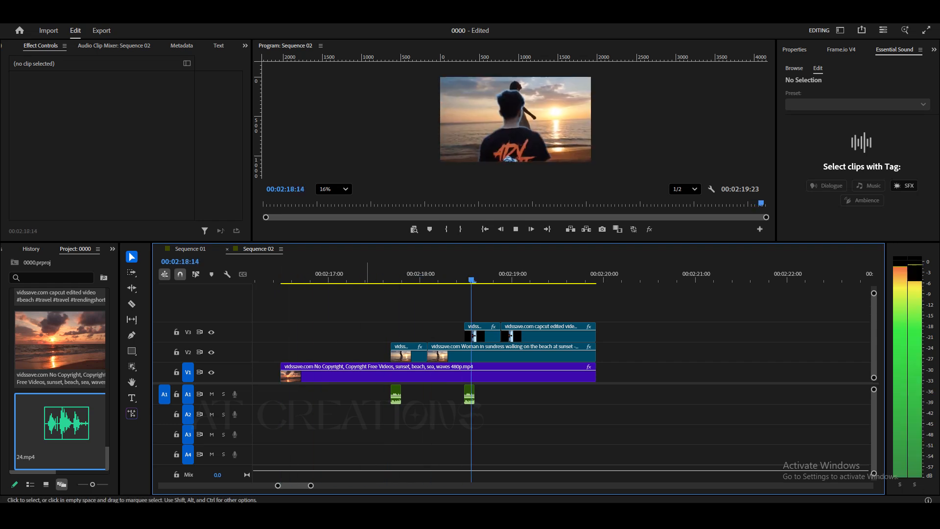
pyautogui.press('space')
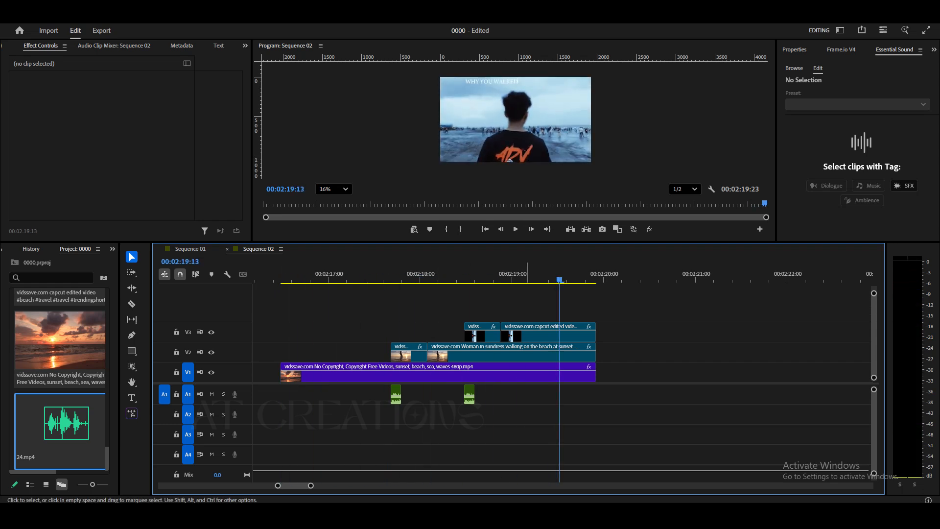